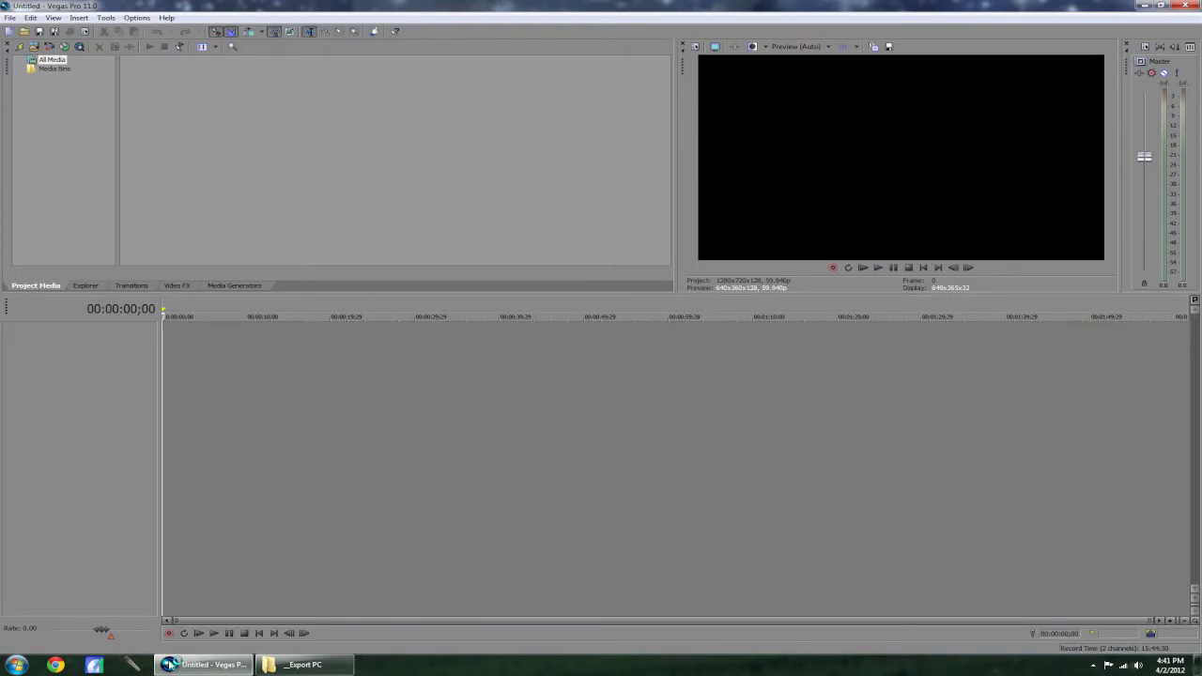
- Launch Chrome and search Google for 'happaug'
{"action": "mouse_move", "coordinate": [299, 666]}
{"action": "left_click", "coordinate": [55, 665]}
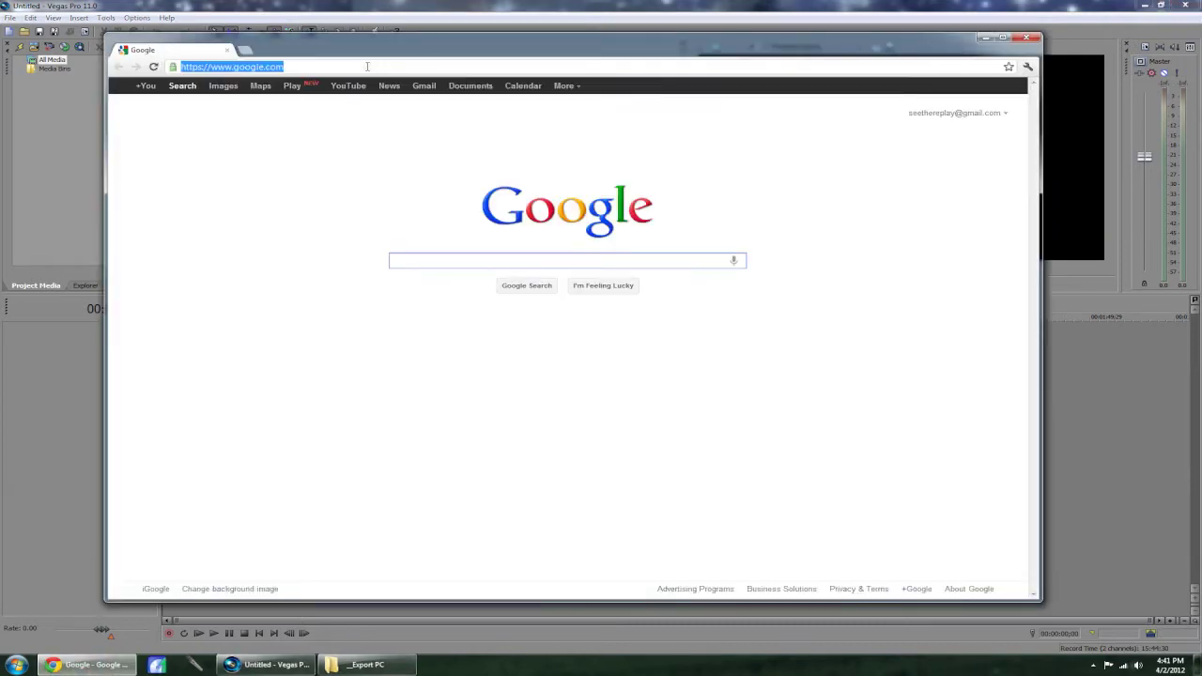
{"action": "left_click", "coordinate": [474, 259]}
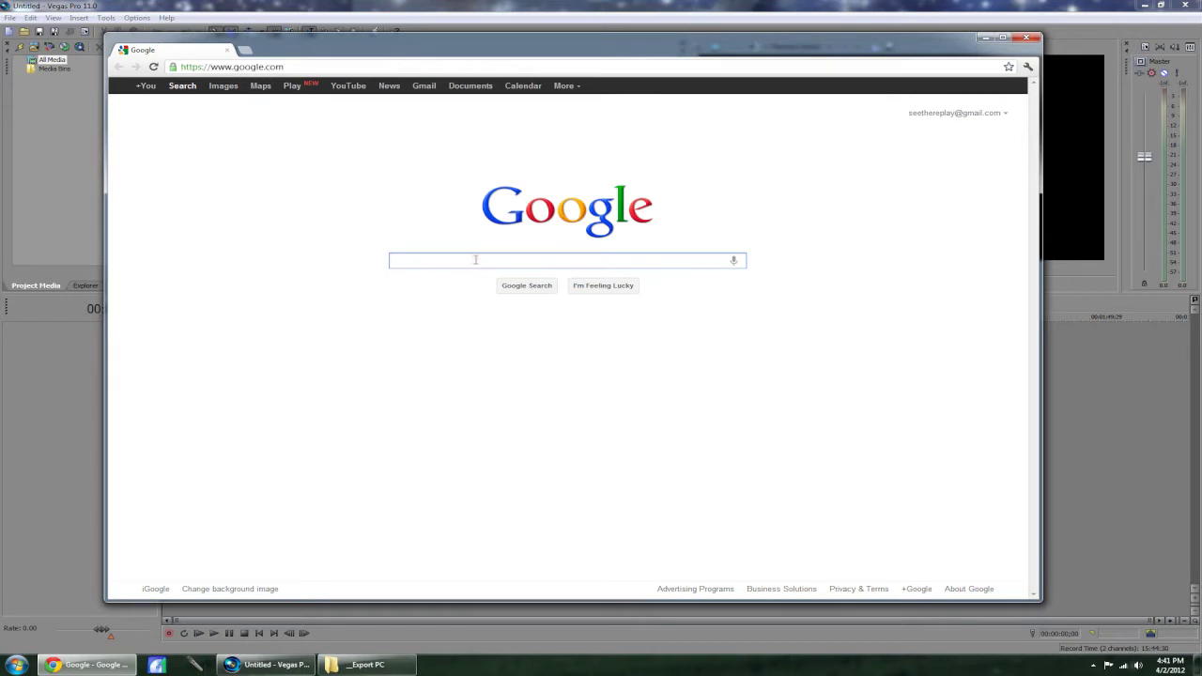
{"action": "type", "text": "happauge"}
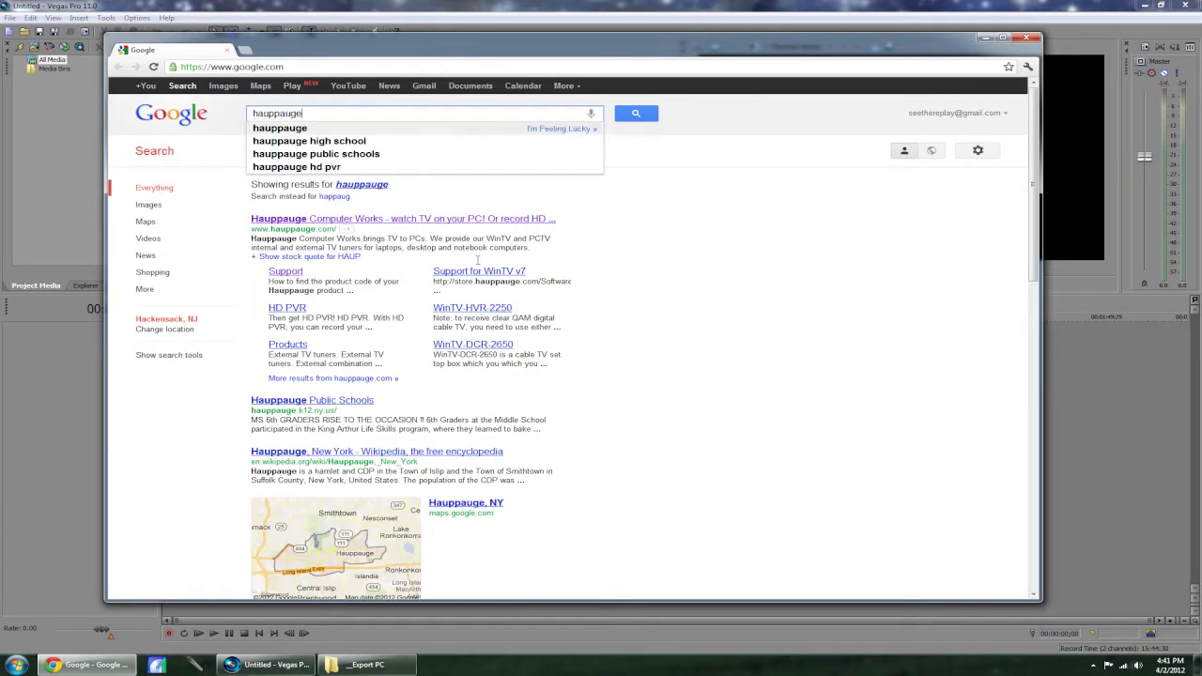
- Open the HD PVR support page on hauppauge.com, then return to the Vegas project
{"action": "left_click", "coordinate": [481, 219]}
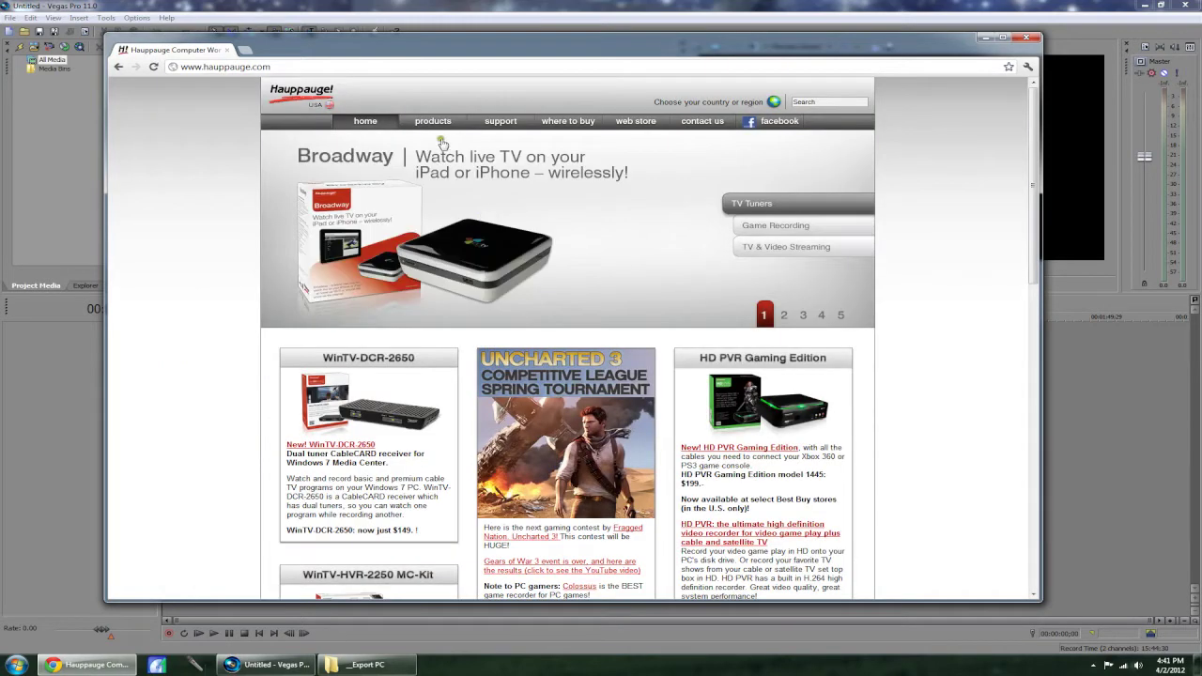
{"action": "left_click", "coordinate": [502, 123]}
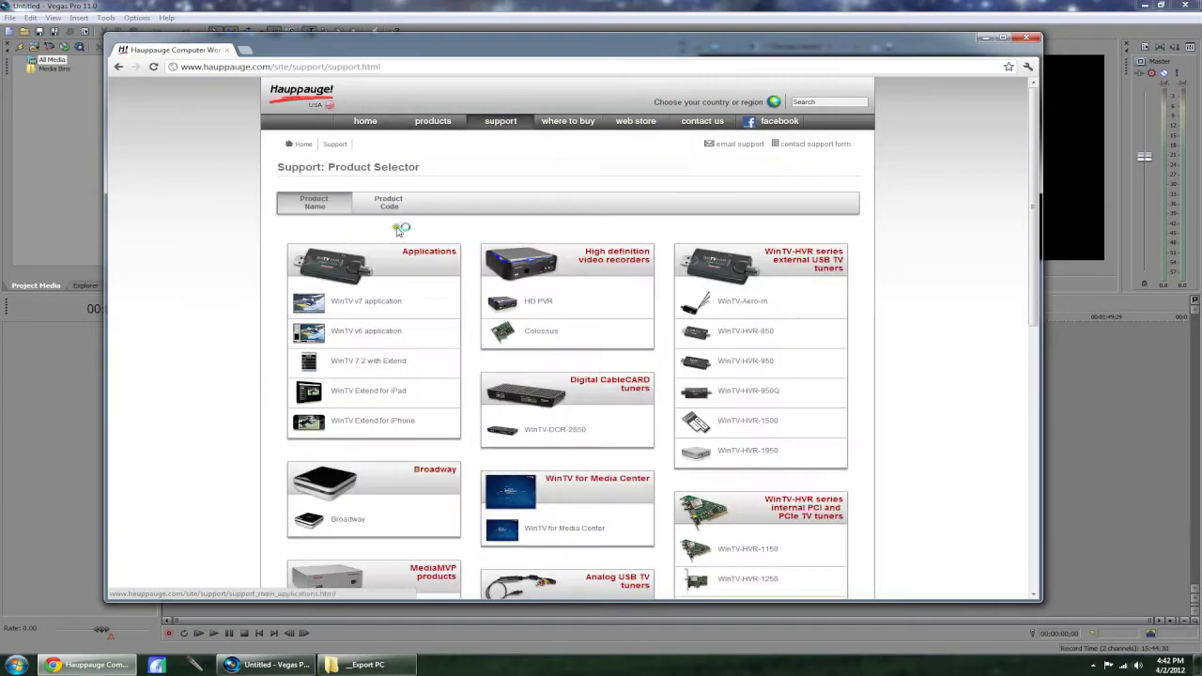
{"action": "left_click", "coordinate": [525, 301]}
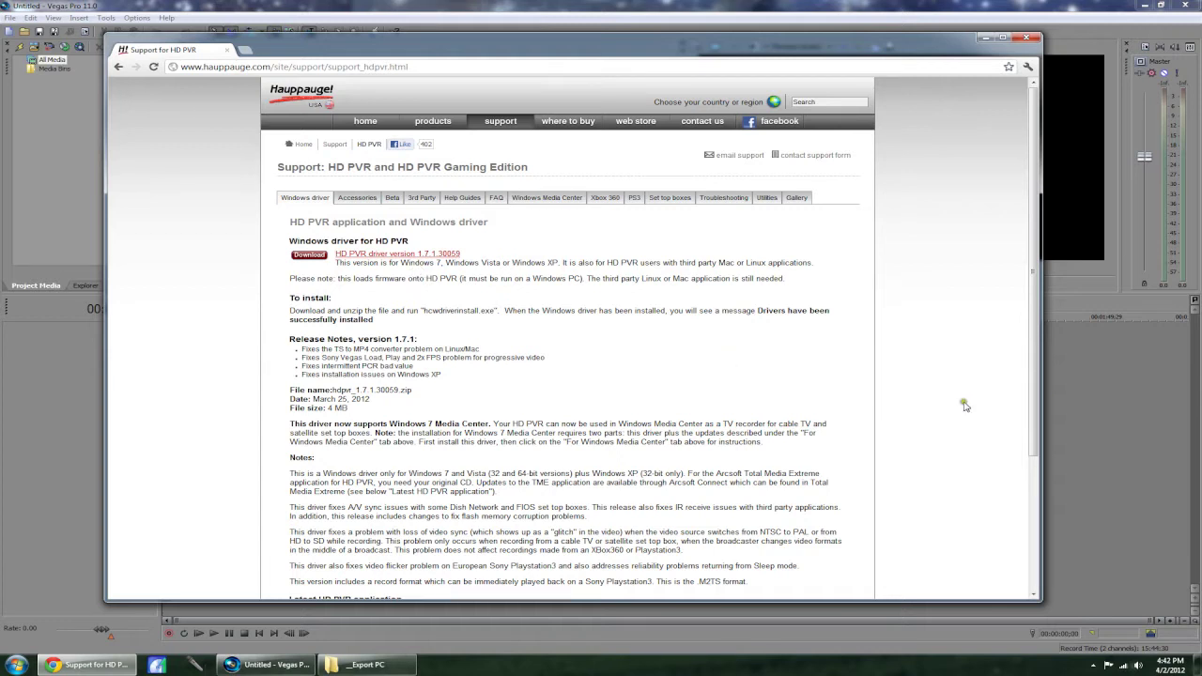
{"action": "left_click", "coordinate": [1073, 395]}
{"action": "left_click", "coordinate": [1073, 396]}
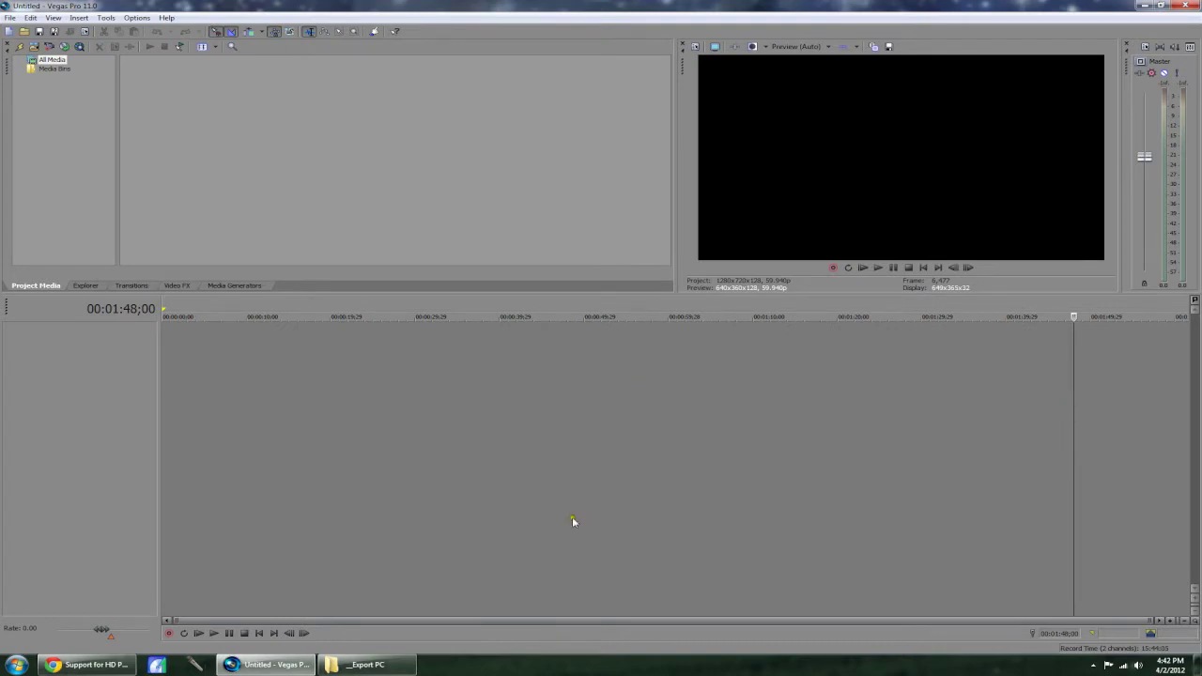
- Open the _Export PC folder and select sub zombie lobby.M2TS
{"action": "left_click", "coordinate": [361, 664]}
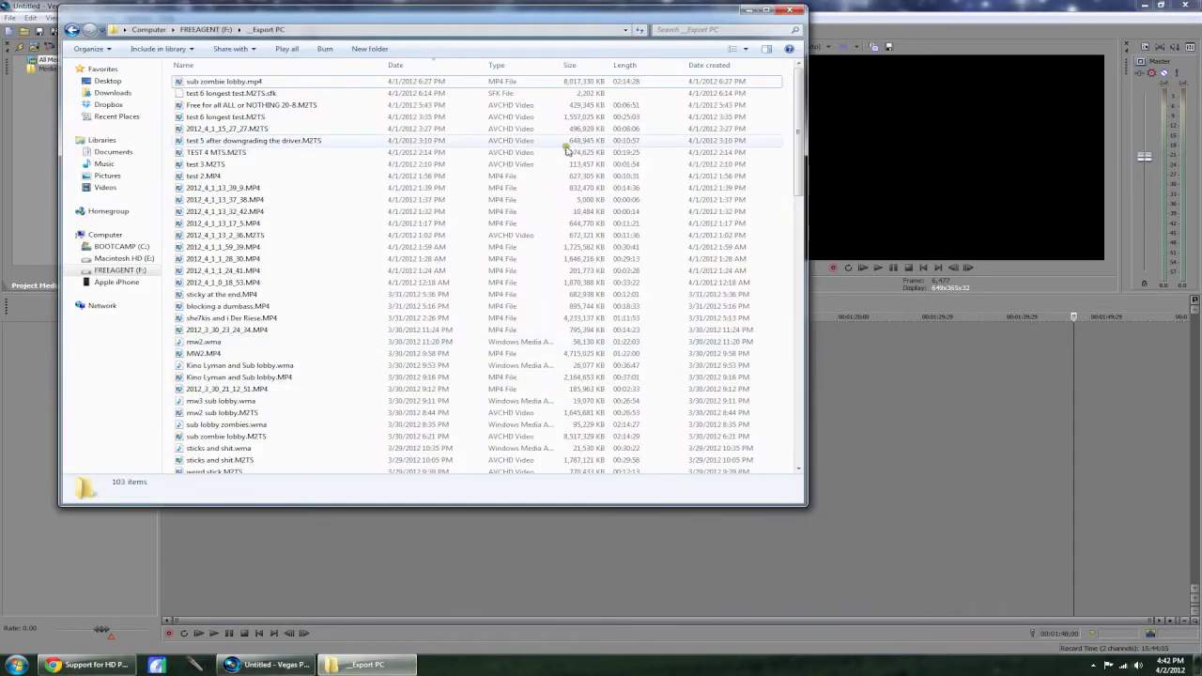
{"action": "left_click_drag", "start_coordinate": [799, 98], "coordinate": [759, 140]}
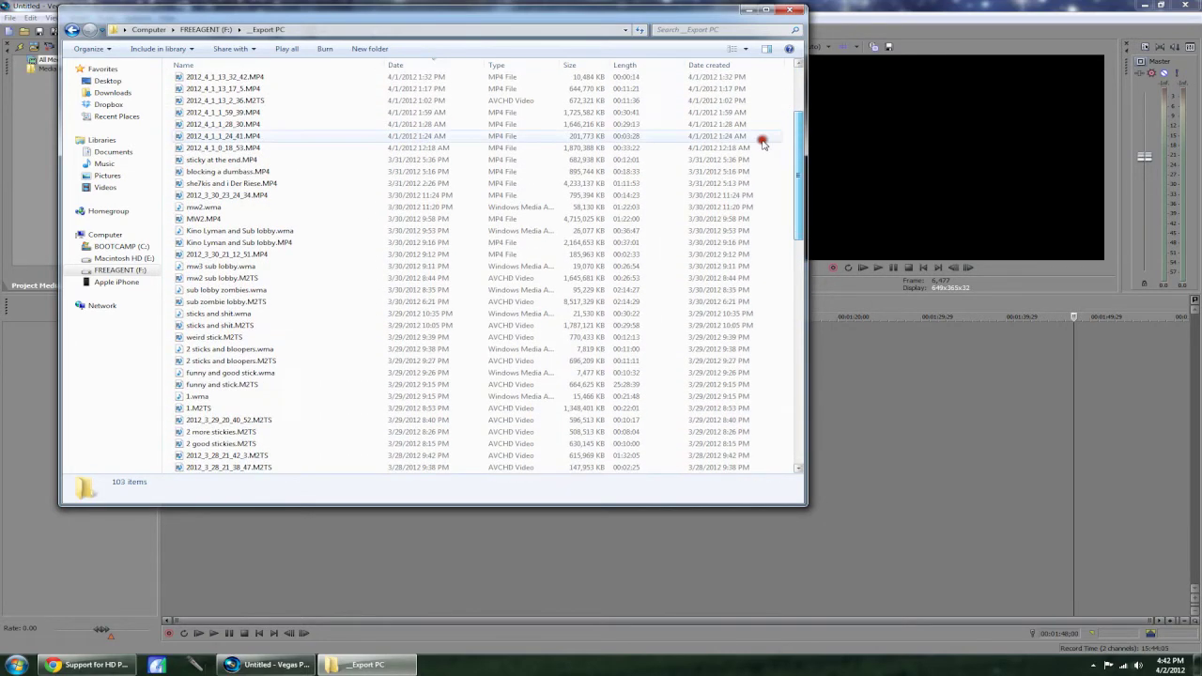
{"action": "left_click", "coordinate": [226, 137]}
{"action": "key", "text": "s"}
{"action": "key", "text": "s"}
{"action": "key", "text": "s"}
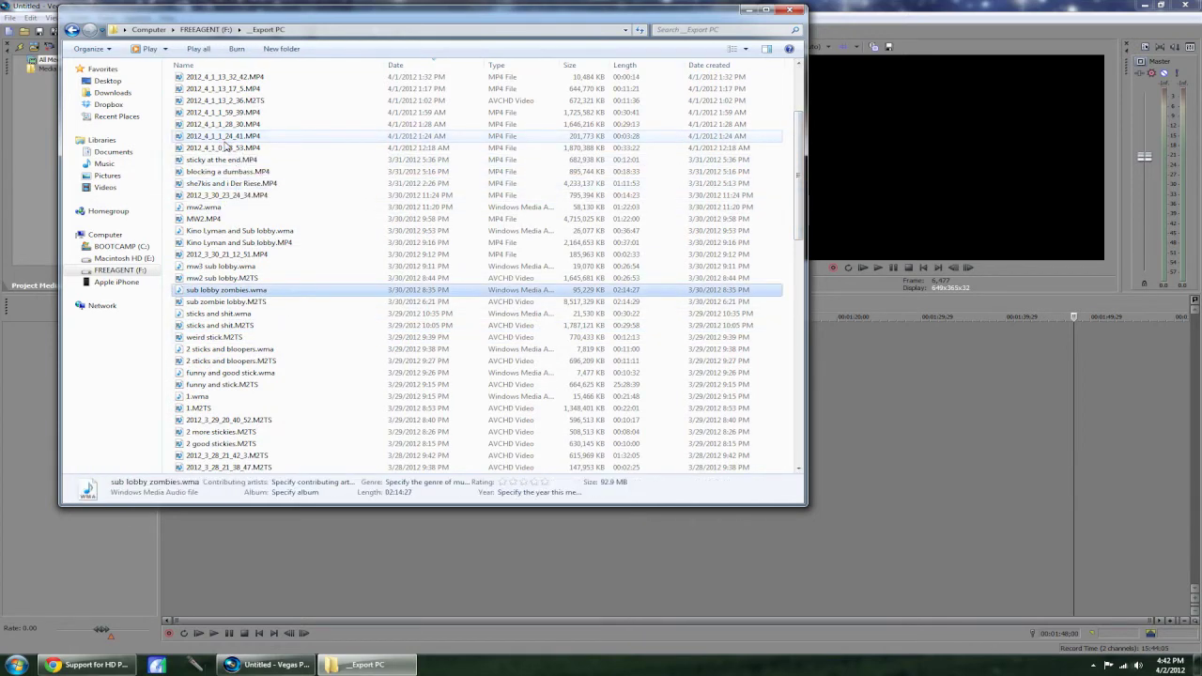
{"action": "key", "text": "s"}
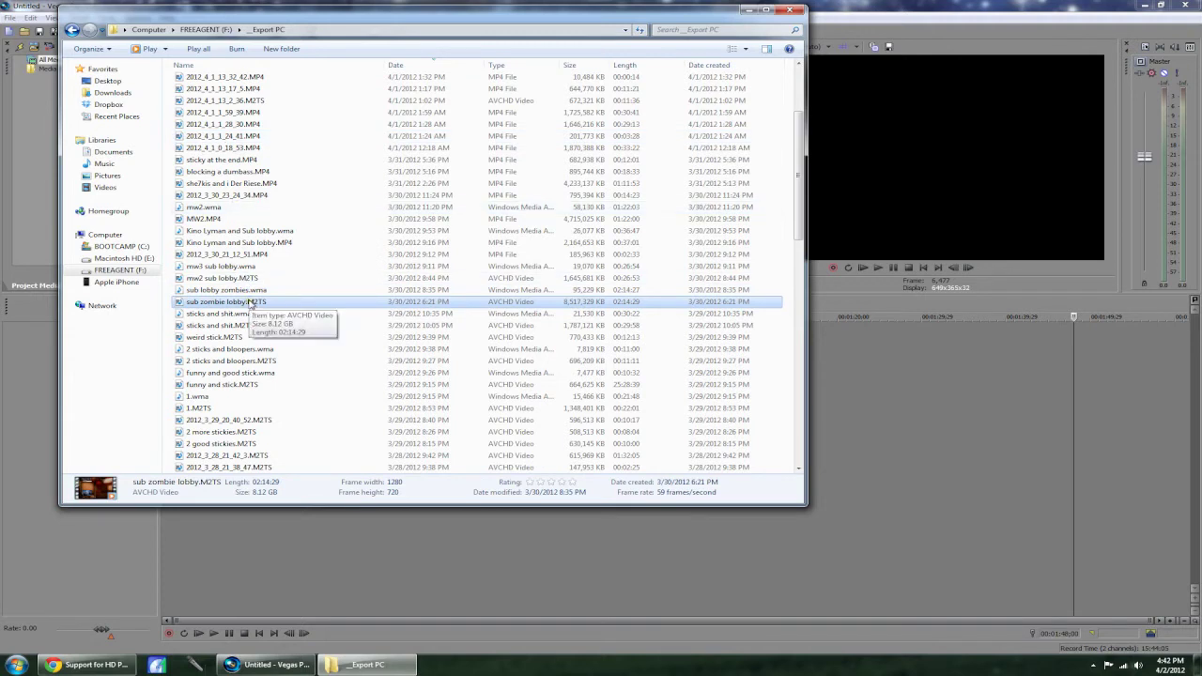
- Drag sub zombie lobby.M2TS onto the Vegas timeline to import it
{"action": "left_click_drag", "start_coordinate": [251, 303], "coordinate": [922, 403]}
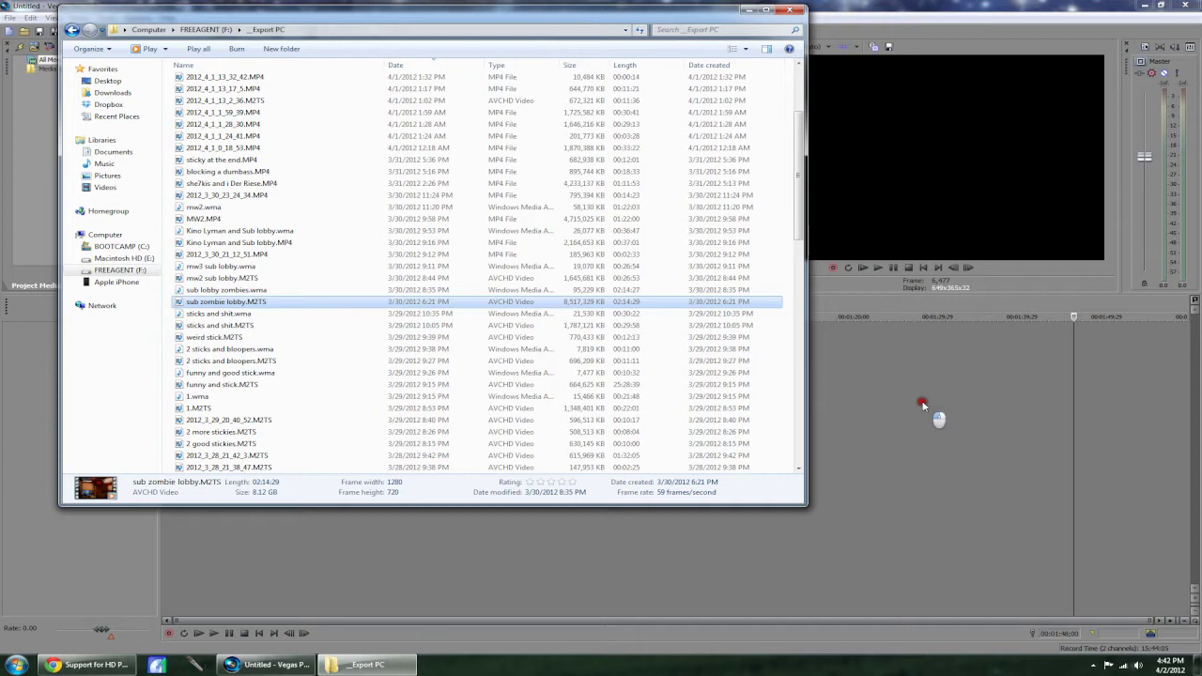
{"action": "left_click_drag", "start_coordinate": [922, 403], "coordinate": [921, 403]}
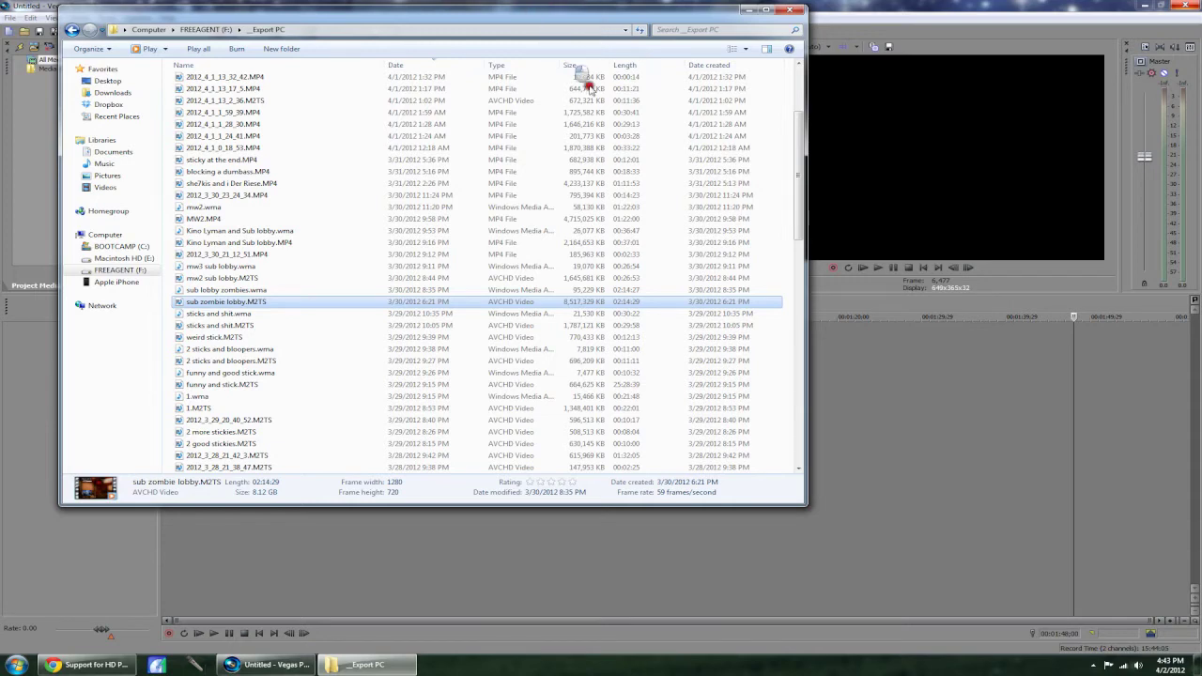
{"action": "mouse_move", "coordinate": [589, 87]}
{"action": "left_mouse_down"}
{"action": "mouse_move", "coordinate": [870, 97]}
{"action": "mouse_move", "coordinate": [939, 421]}
{"action": "mouse_move", "coordinate": [929, 415]}
{"action": "left_mouse_up"}
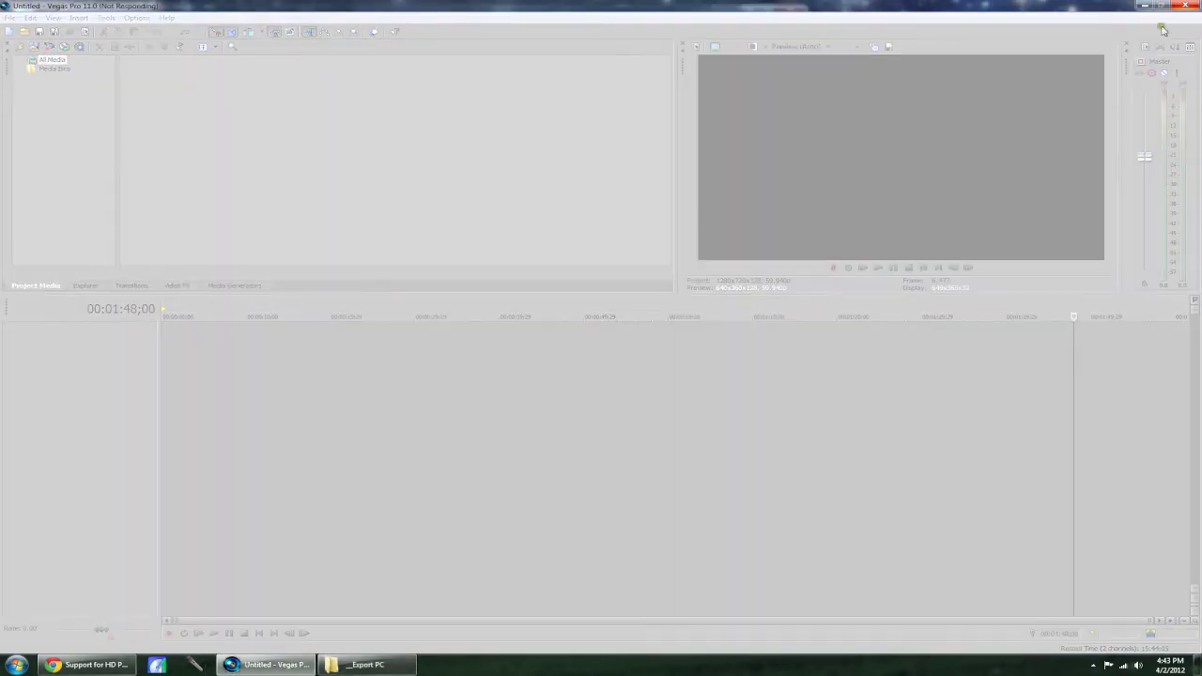
- Force-close the unresponsive Vegas Pro, centre the Explorer window and open Dropbox
{"action": "left_click", "coordinate": [1187, 7]}
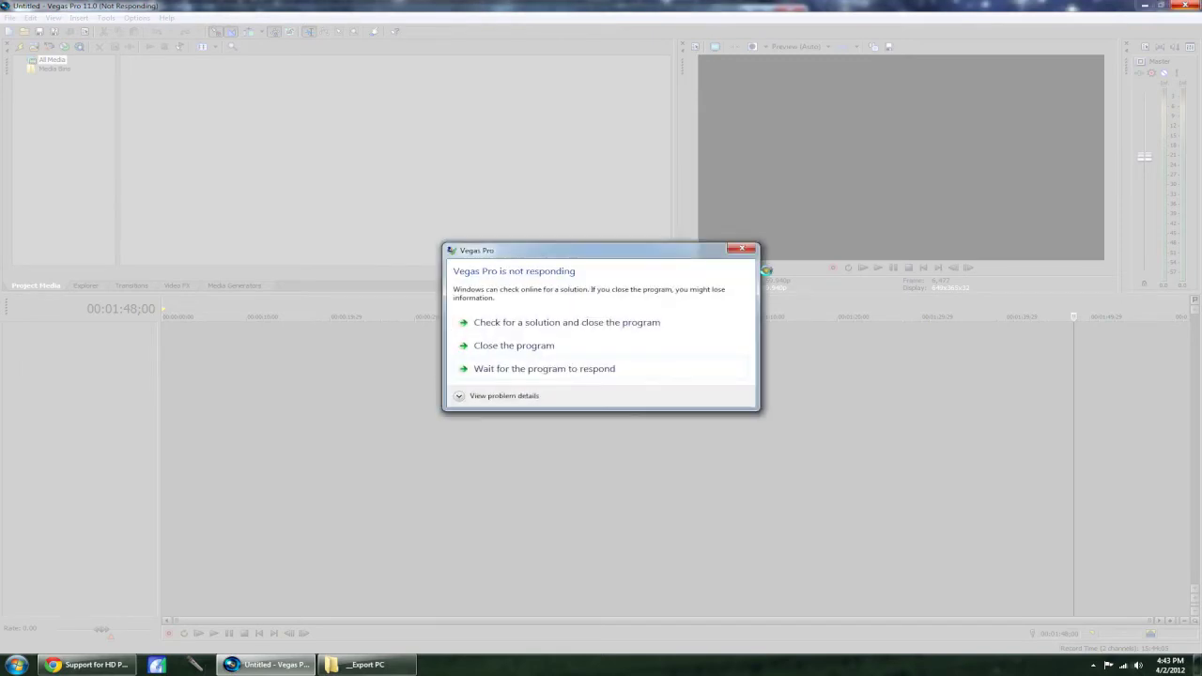
{"action": "left_click", "coordinate": [524, 348]}
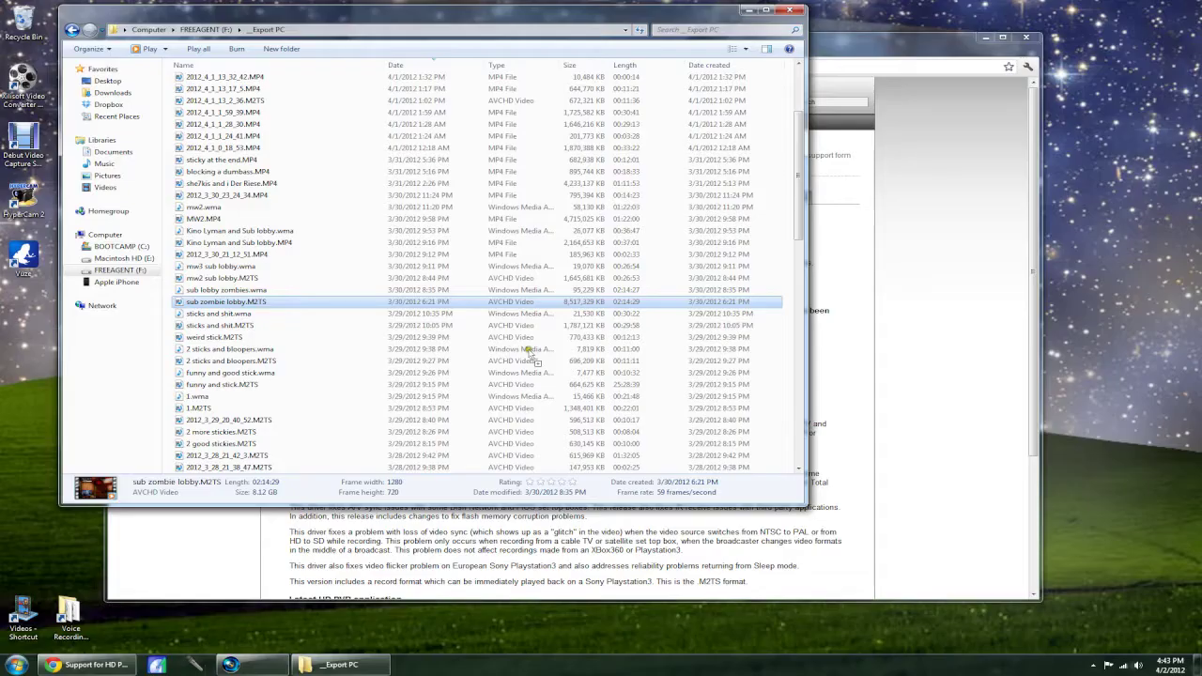
{"action": "left_click_drag", "start_coordinate": [695, 11], "coordinate": [860, 80]}
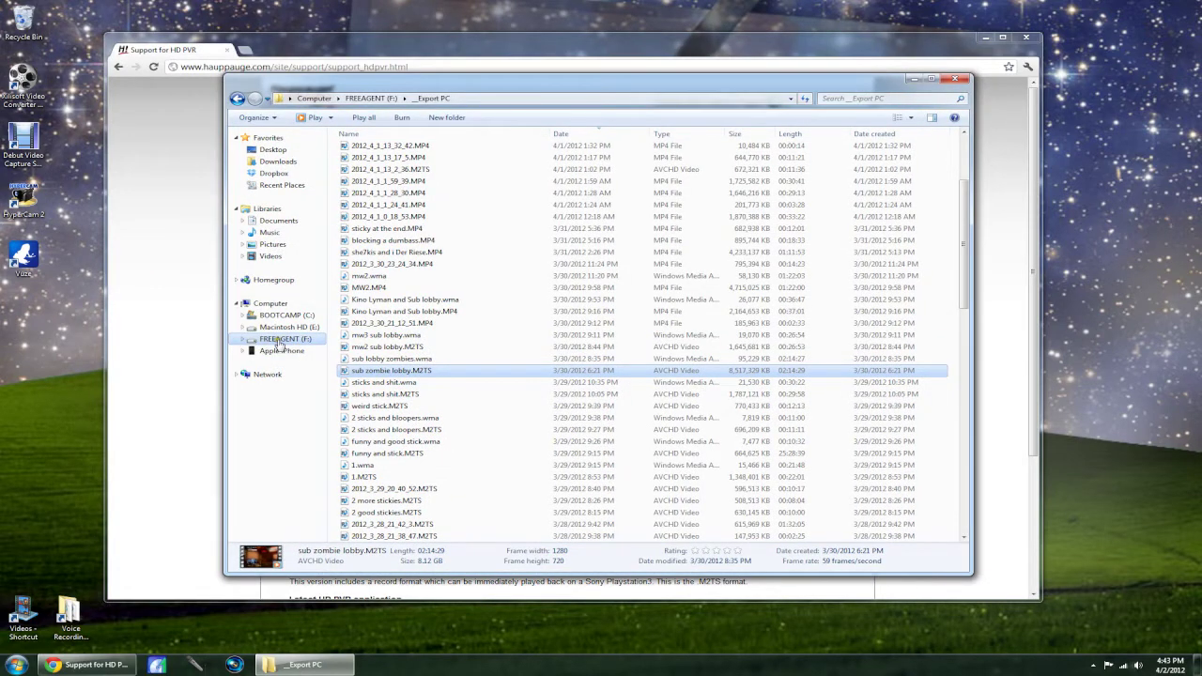
{"action": "left_click", "coordinate": [275, 174]}
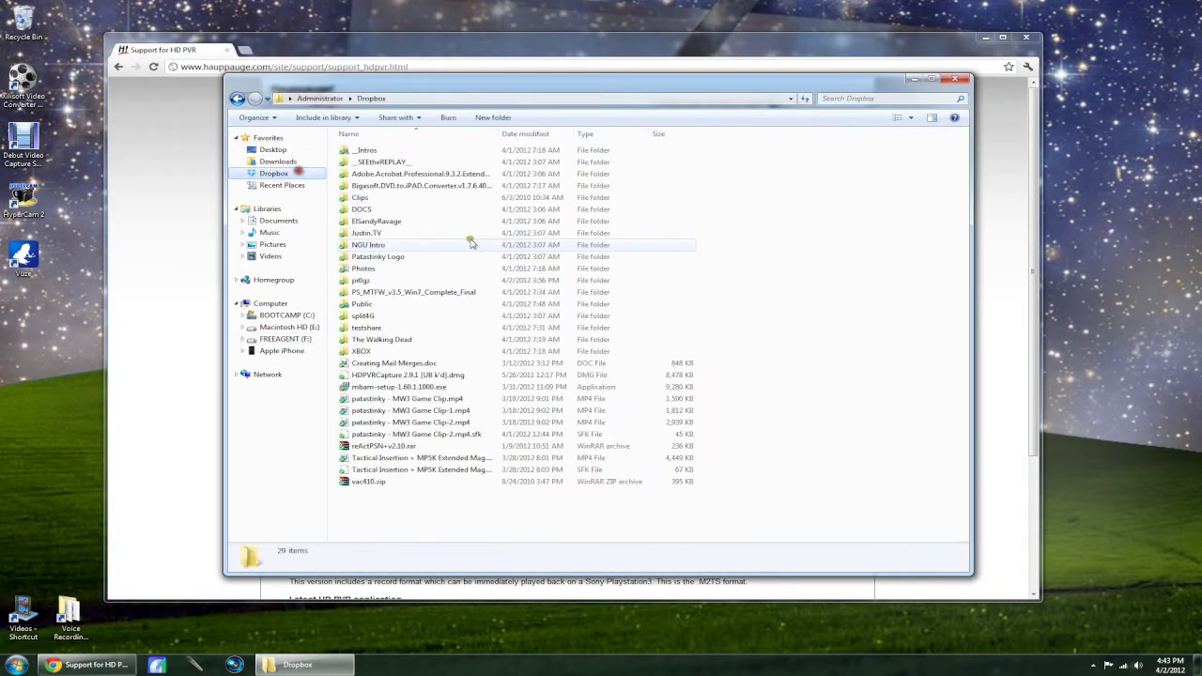
- Go through pr0gz and Hauppauge HD PVR software and drivers into hdpvr_1.5.7.0
{"action": "double_click", "coordinate": [358, 281]}
{"action": "double_click", "coordinate": [388, 150]}
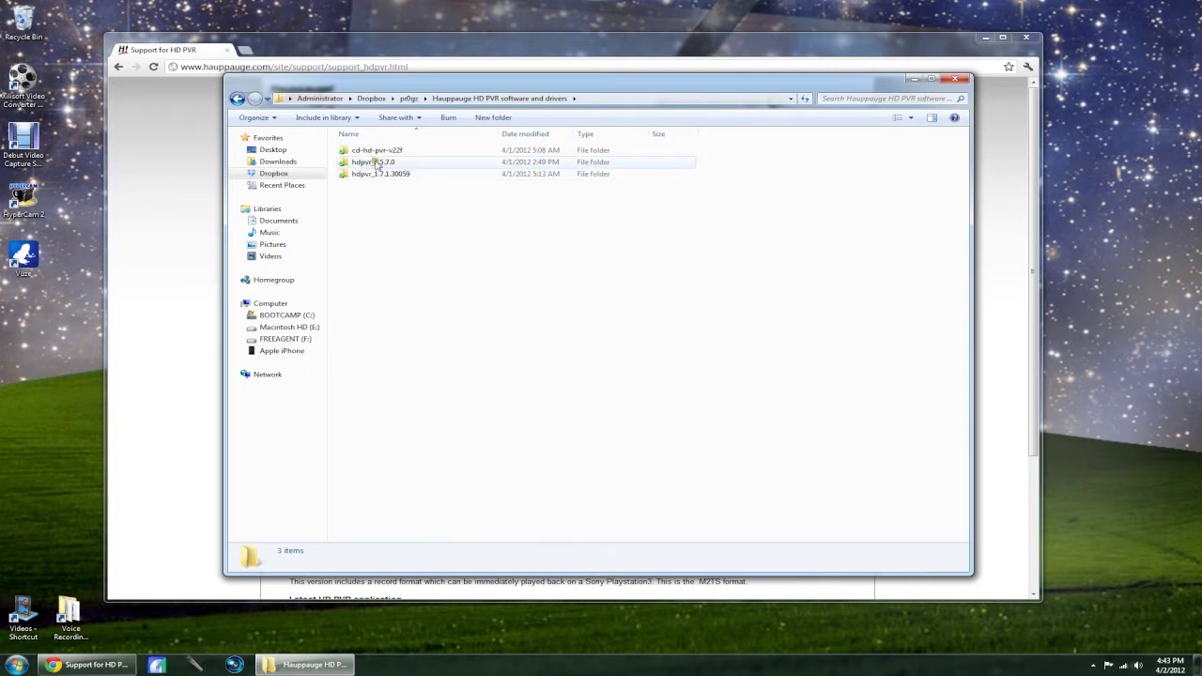
{"action": "double_click", "coordinate": [388, 166]}
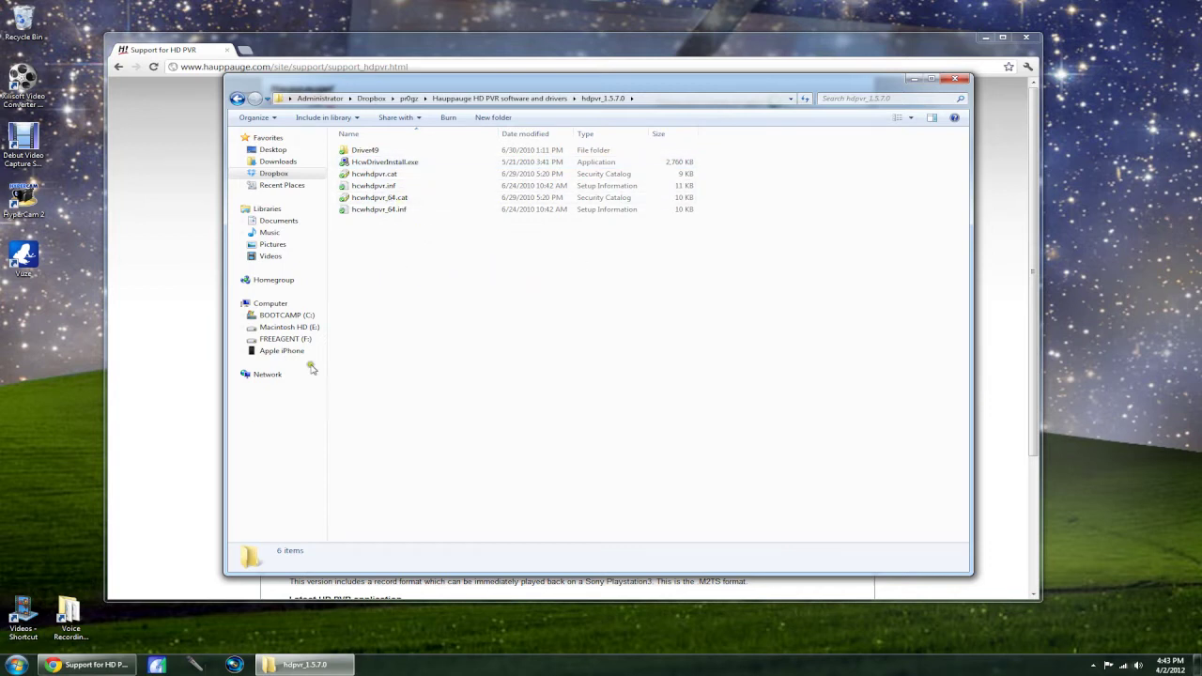
{"action": "left_click", "coordinate": [17, 669]}
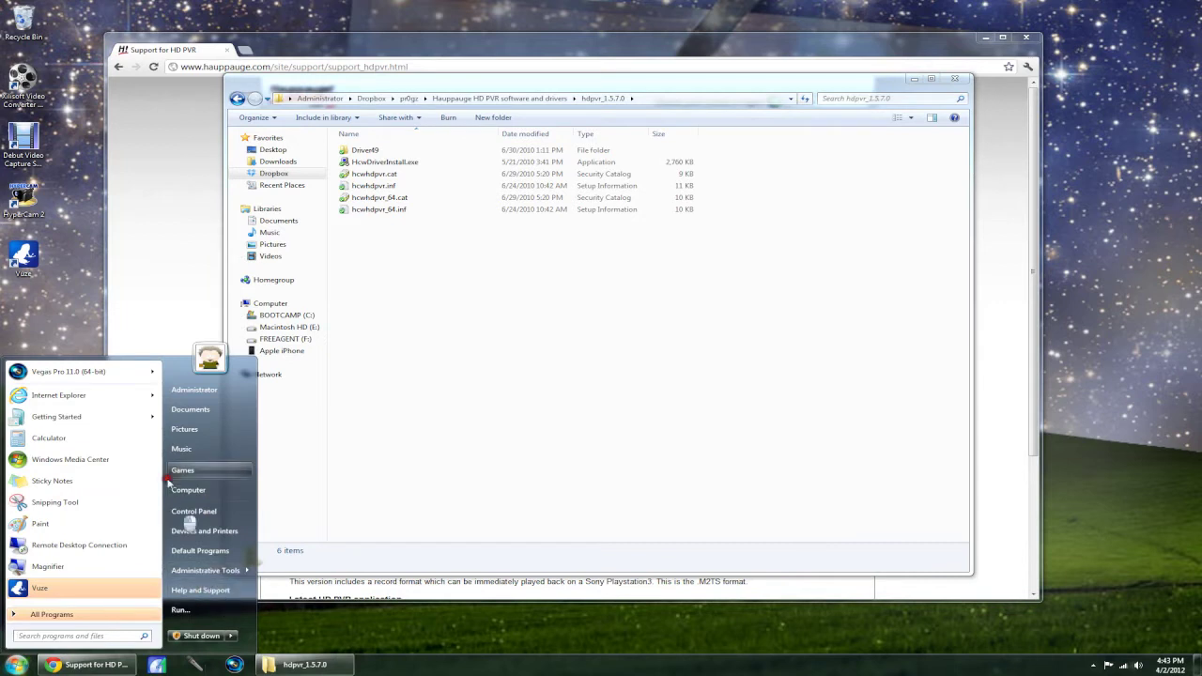
- Search 'uninstall' to open the installed programs list and select ArcSoft TotalMedia Extreme
{"action": "type", "text": "uni"}
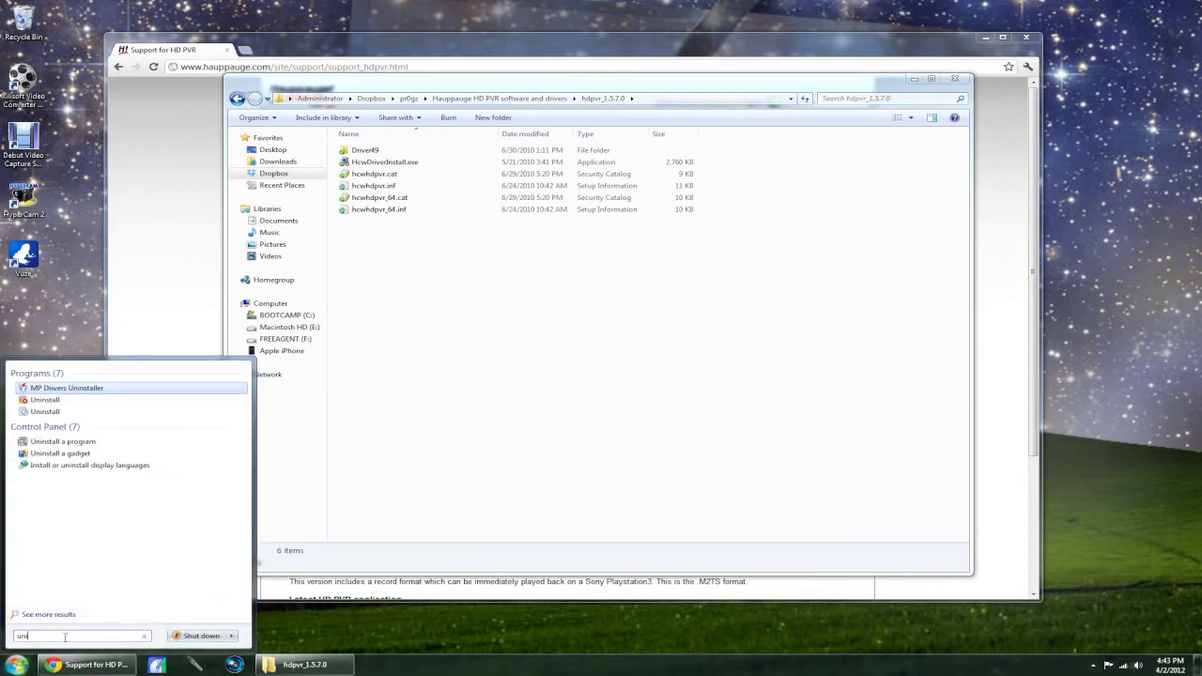
{"action": "type", "text": "nstall"}
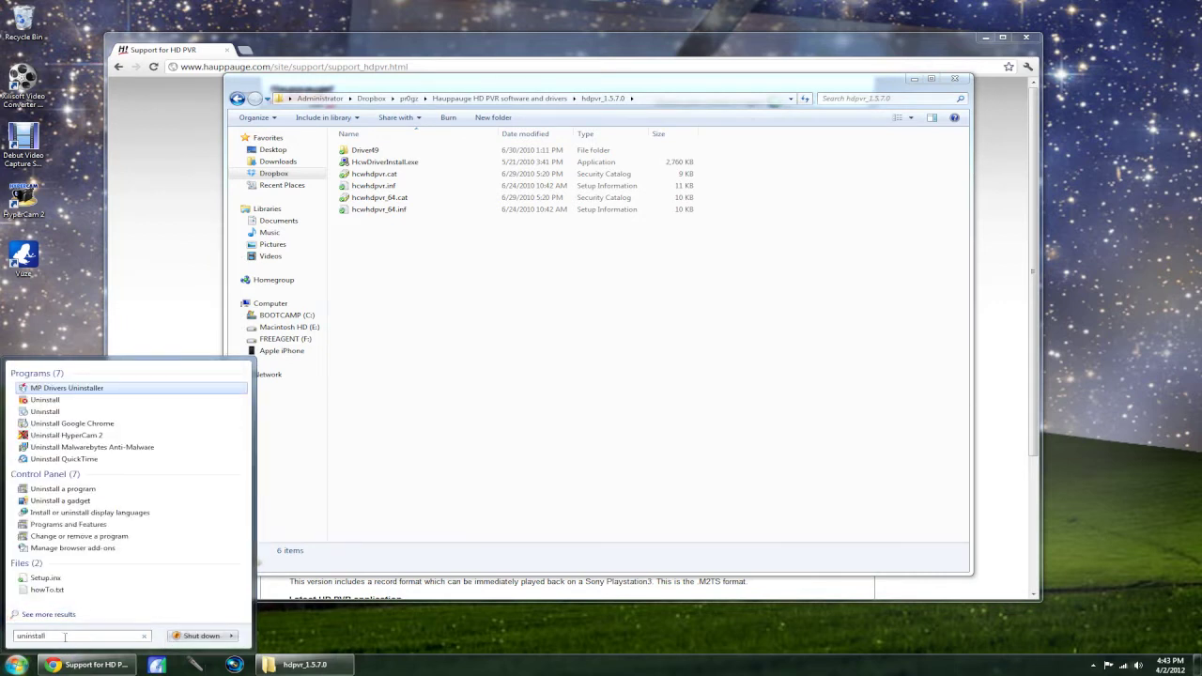
{"action": "left_click", "coordinate": [89, 489]}
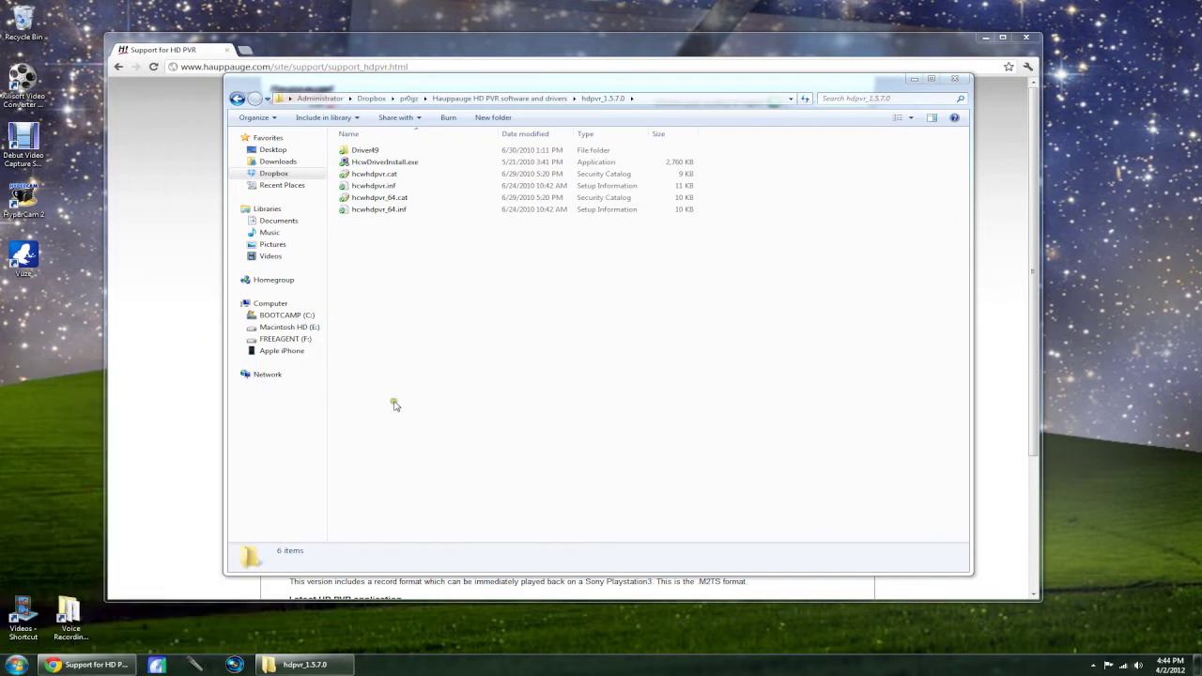
{"action": "left_click", "coordinate": [765, 342]}
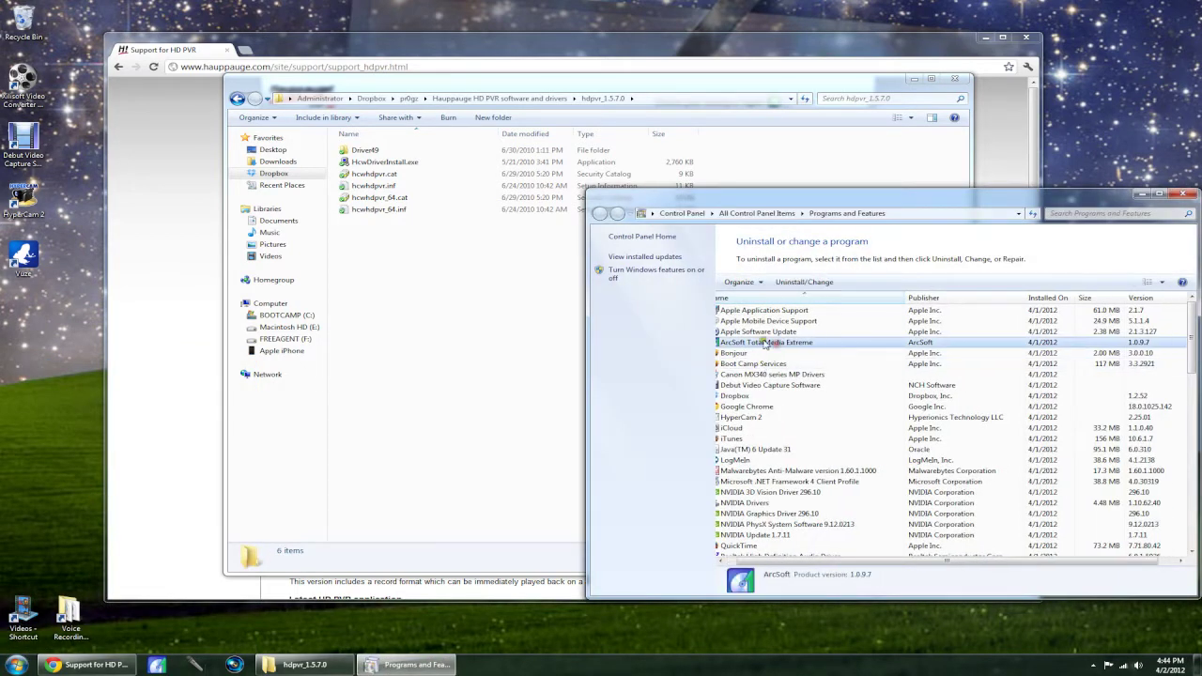
{"action": "scroll", "coordinate": [773, 345], "scroll_direction": "down", "scroll_amount": 1}
{"action": "scroll", "coordinate": [773, 344], "scroll_direction": "up", "scroll_amount": 1}
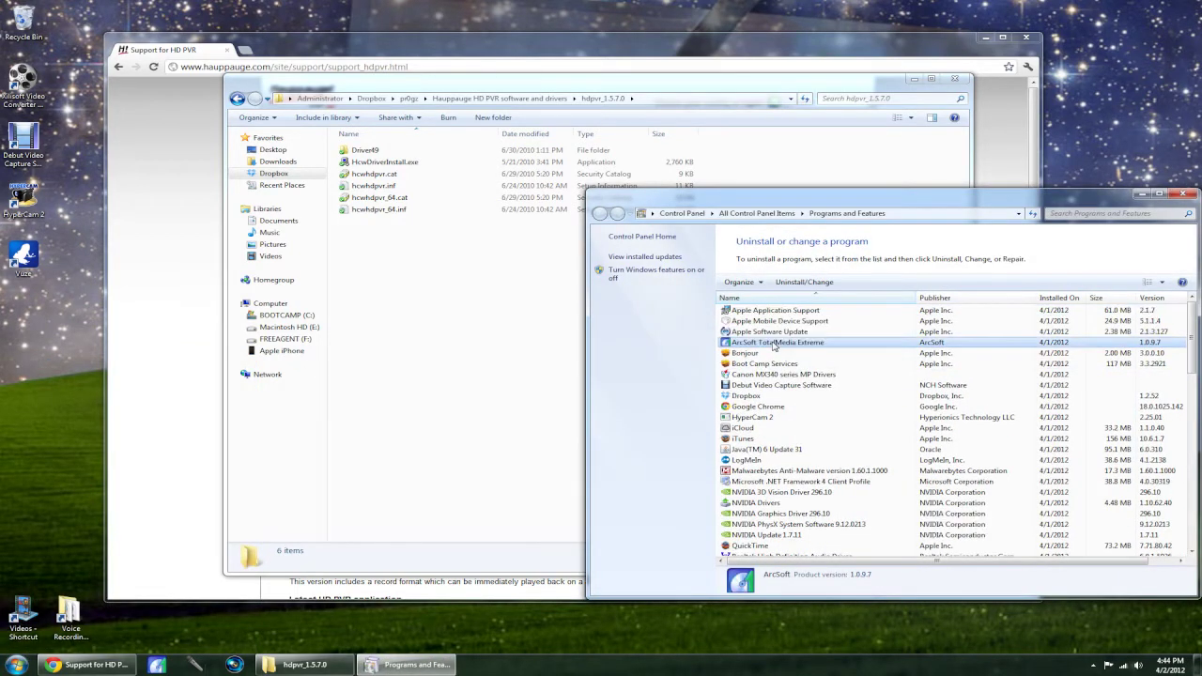
- Switch between the driver folder and programs list, then relaunch Vegas Pro 11
{"action": "left_click", "coordinate": [488, 268]}
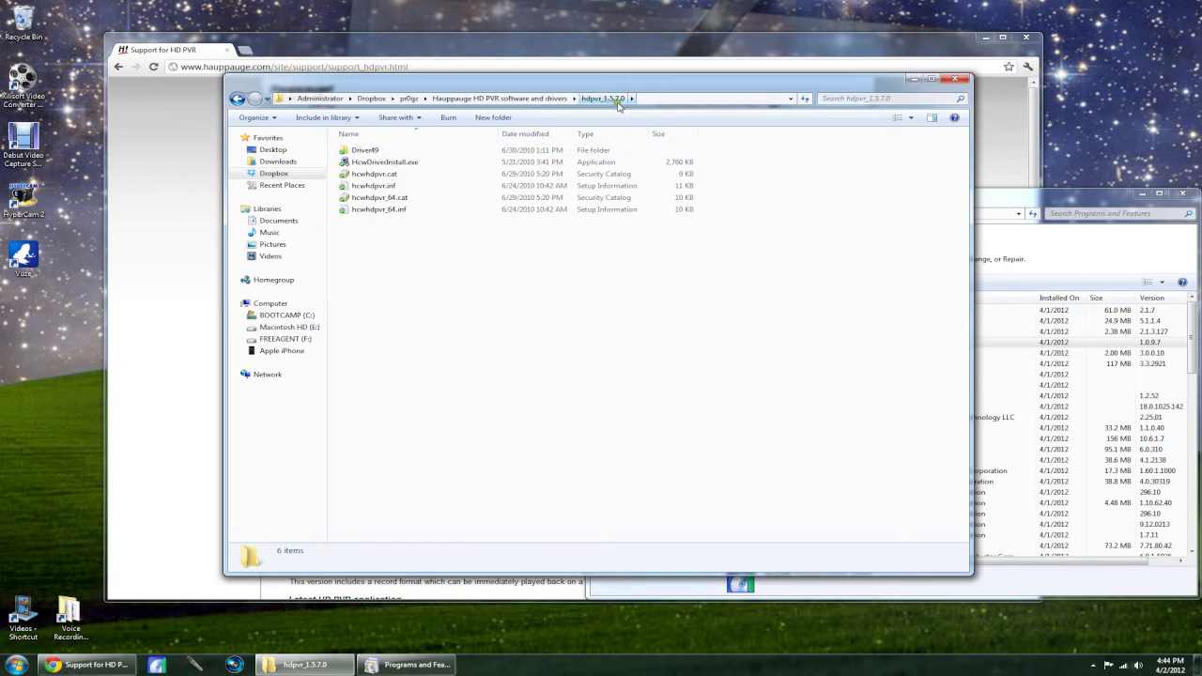
{"action": "left_click", "coordinate": [1032, 197]}
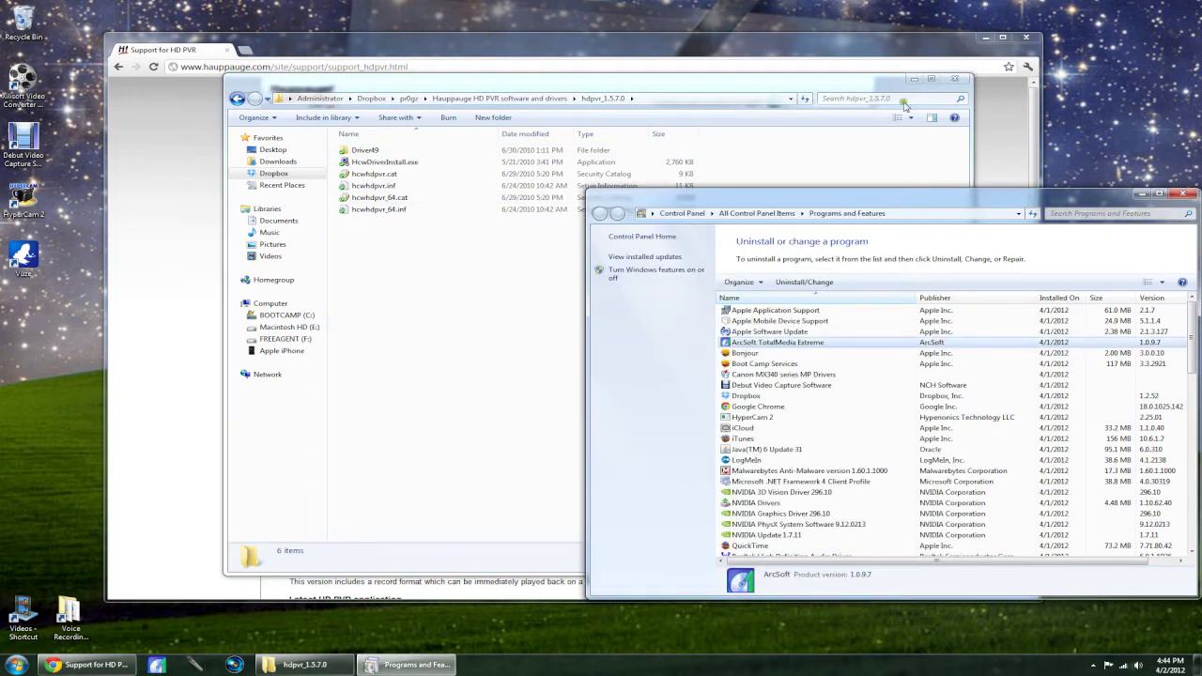
{"action": "left_click", "coordinate": [1003, 133]}
{"action": "left_click", "coordinate": [329, 656]}
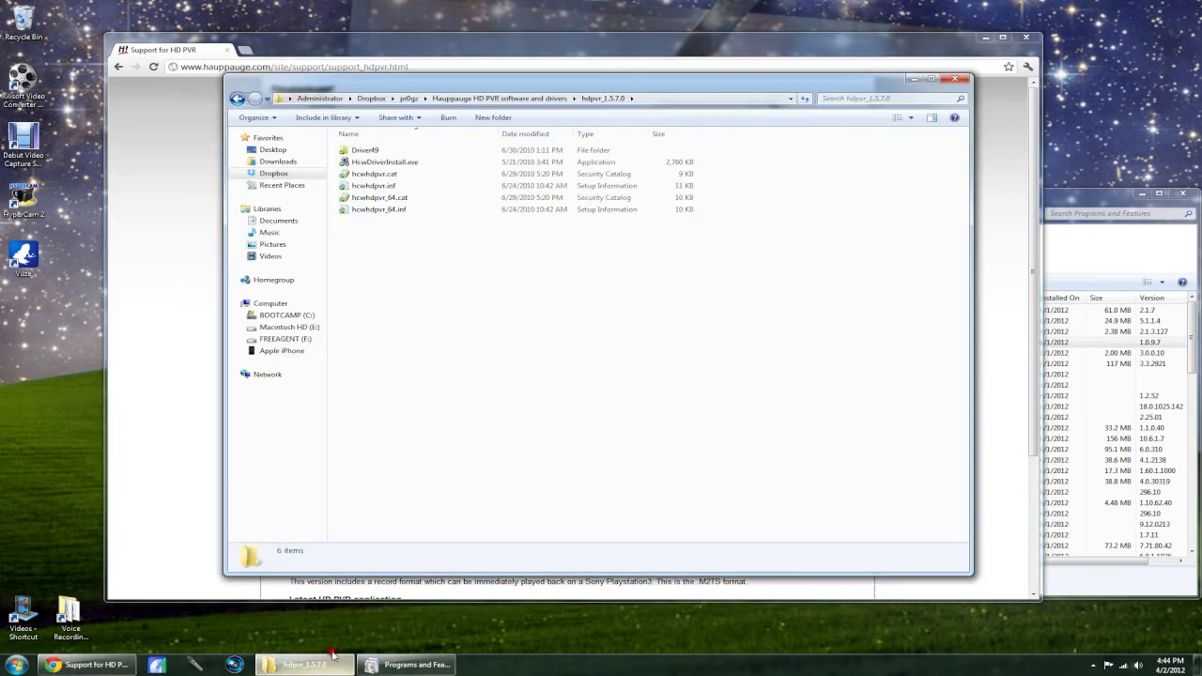
{"action": "left_click", "coordinate": [246, 664]}
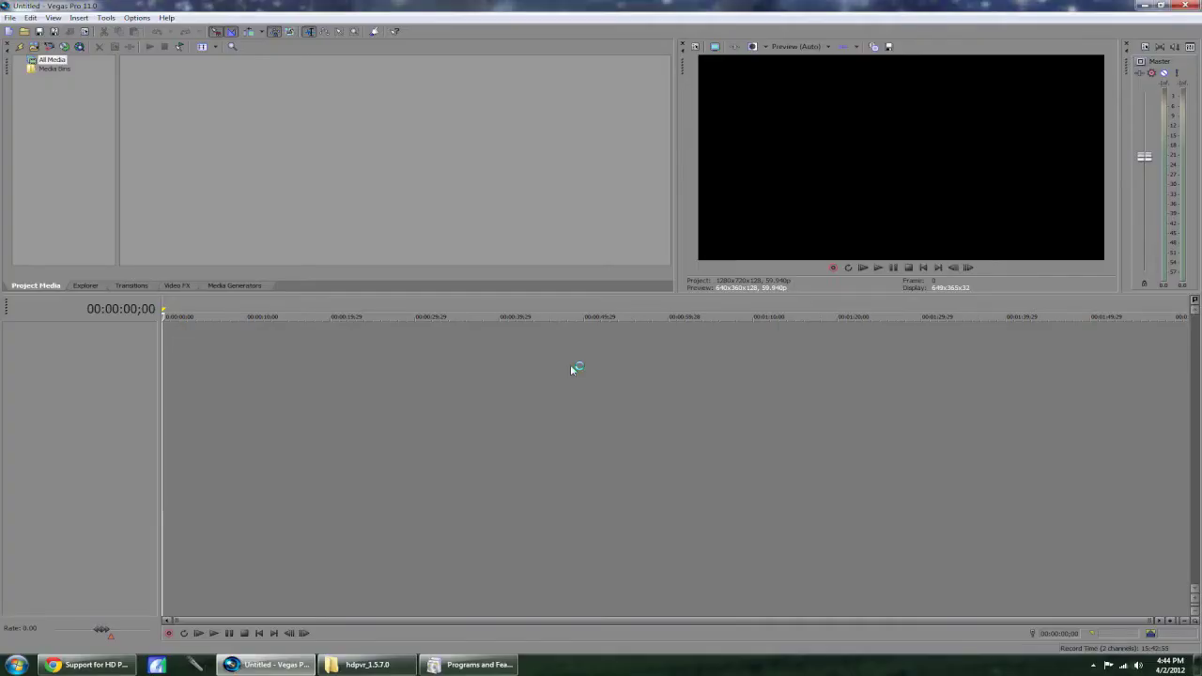
{"action": "left_click", "coordinate": [515, 376]}
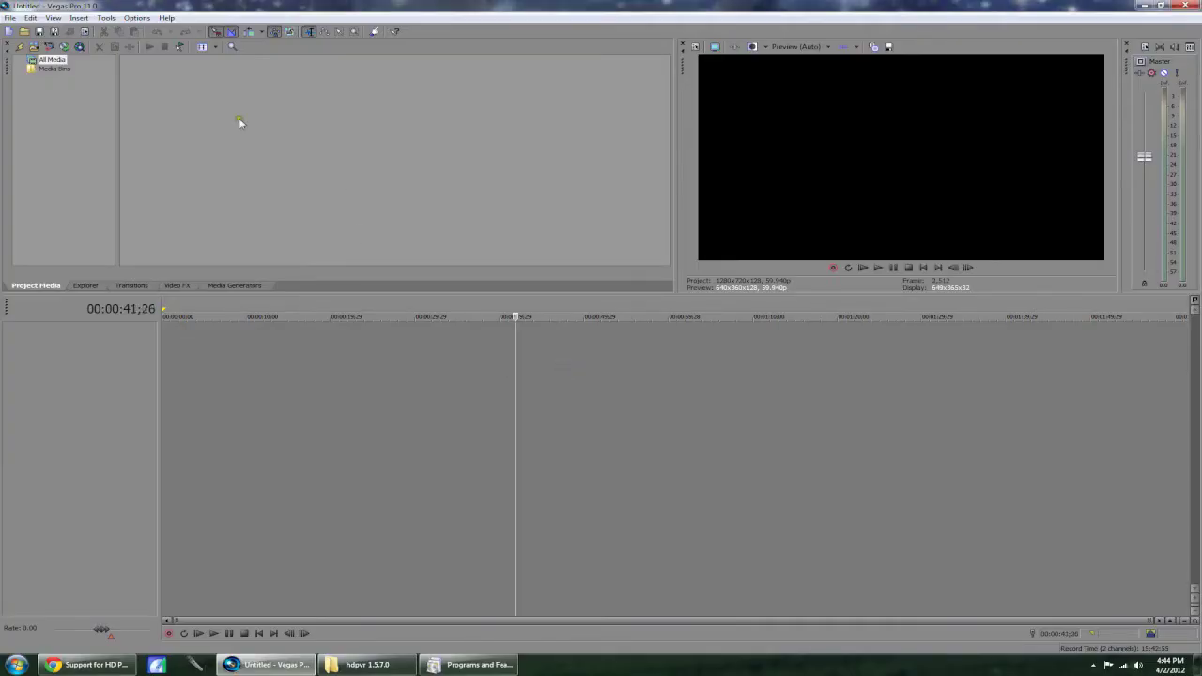
{"action": "left_click", "coordinate": [25, 32]}
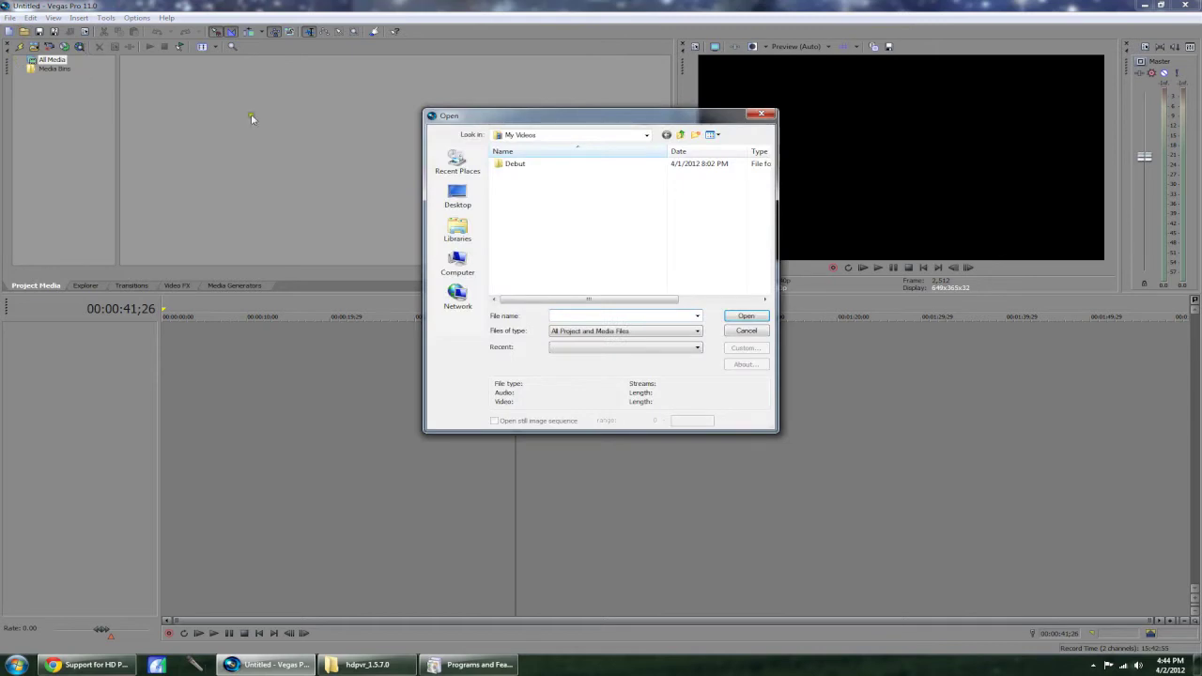
{"action": "left_click", "coordinate": [755, 333]}
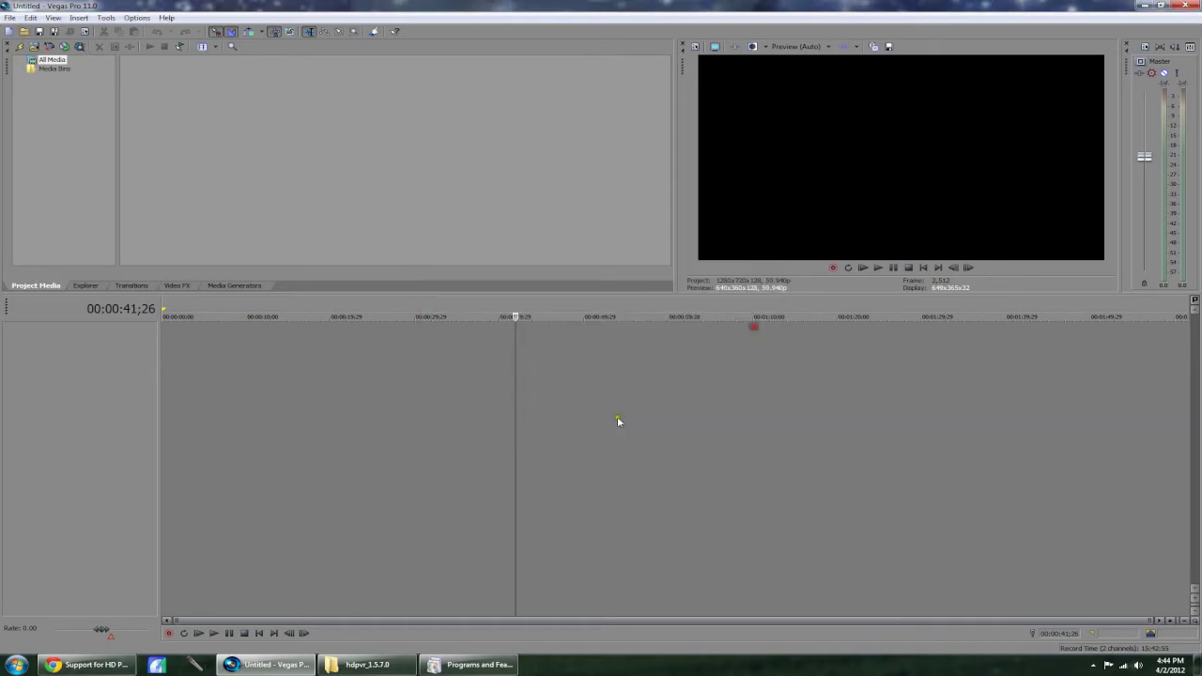
- Open the _Export PC folder on the FREEAGENT (F:) drive from the driver folder window
{"action": "left_click", "coordinate": [348, 669]}
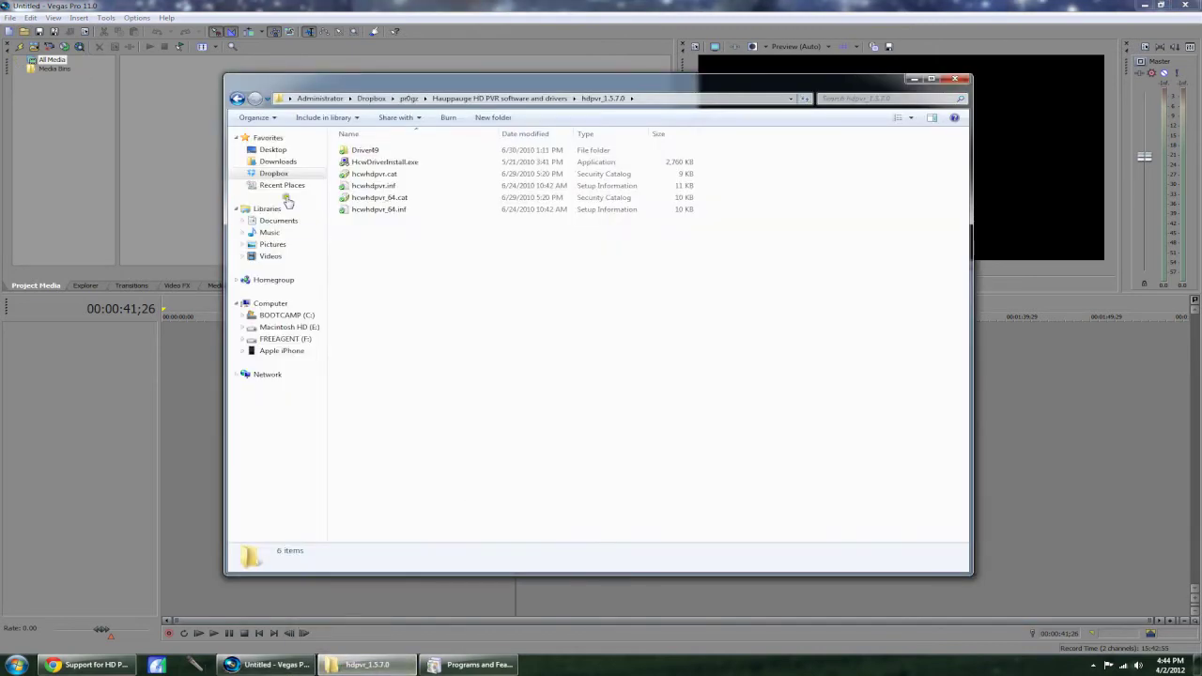
{"action": "left_click", "coordinate": [282, 326]}
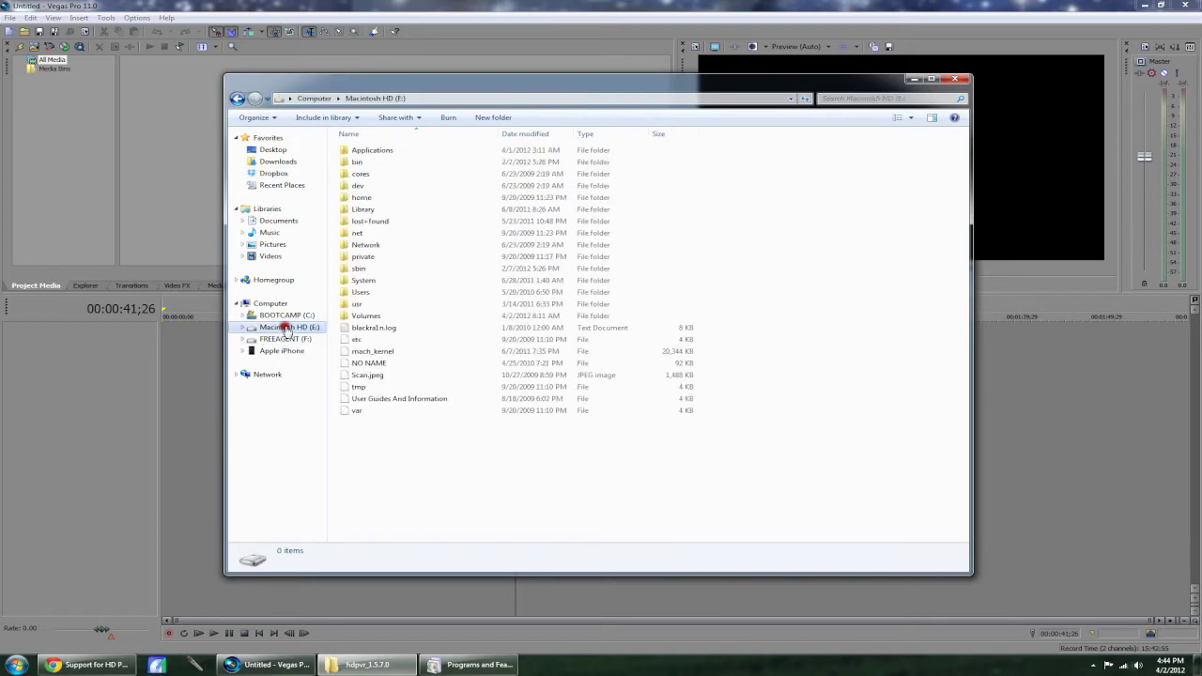
{"action": "left_click", "coordinate": [285, 339]}
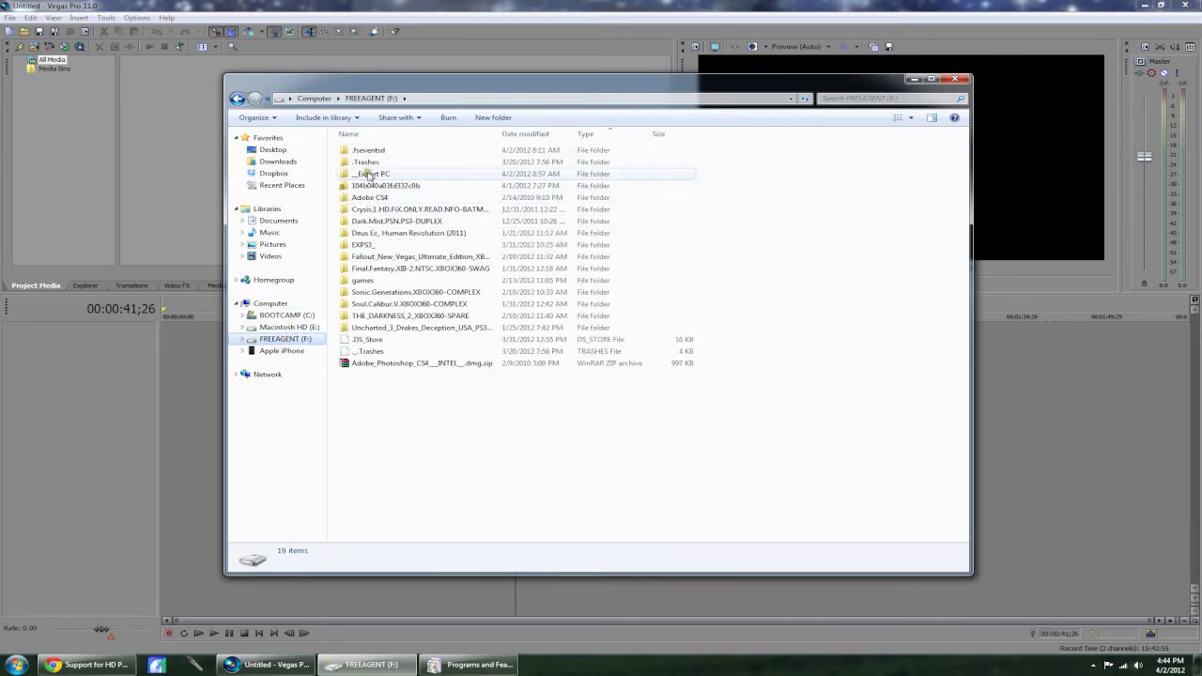
{"action": "double_click", "coordinate": [372, 173]}
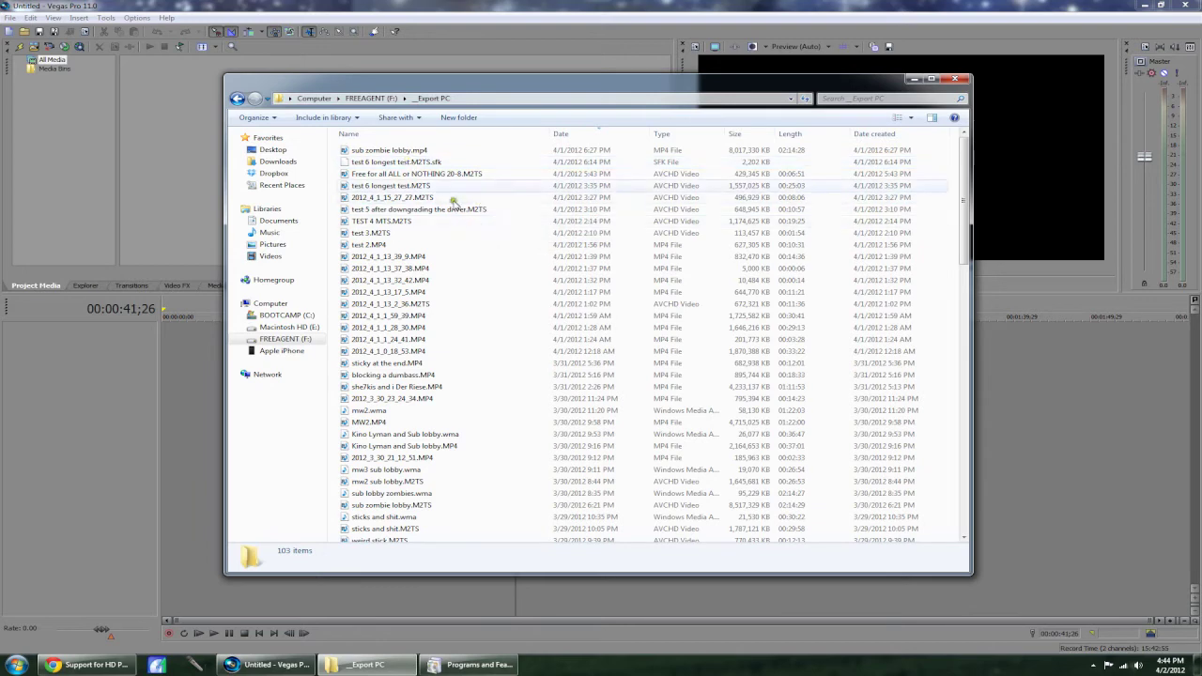
{"action": "left_click_drag", "start_coordinate": [492, 91], "coordinate": [754, 127]}
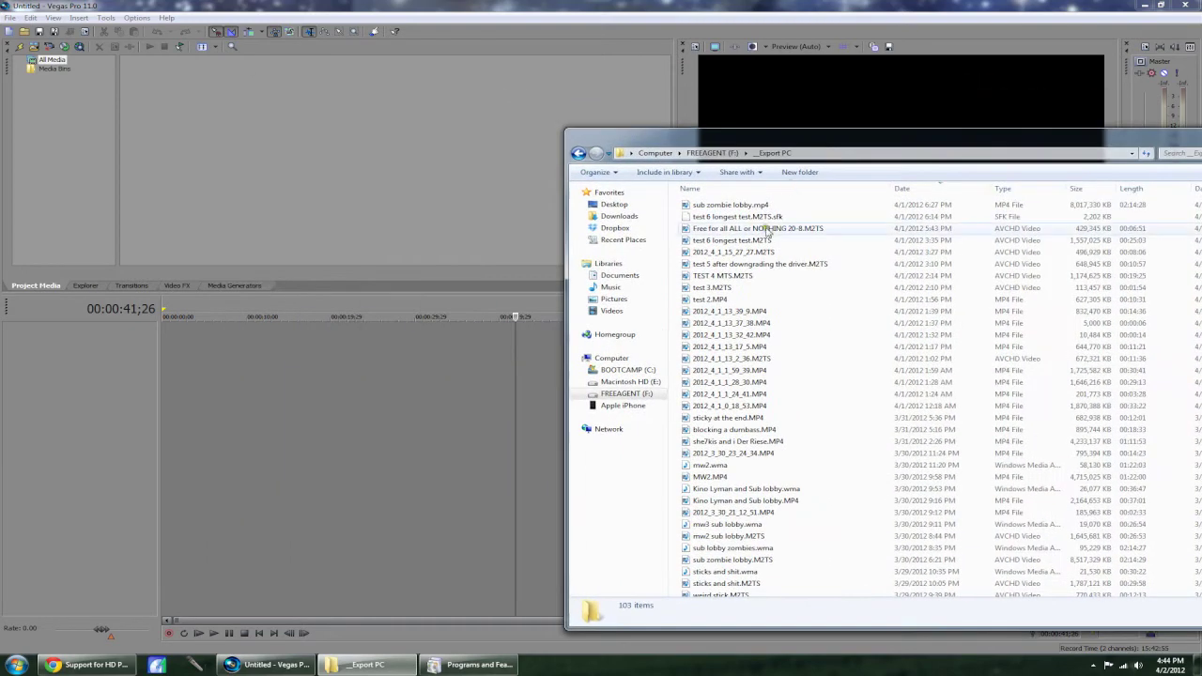
- Look over the test 6 longest test, test 5 and test 3 M2TS recordings
{"action": "left_click", "coordinate": [711, 242]}
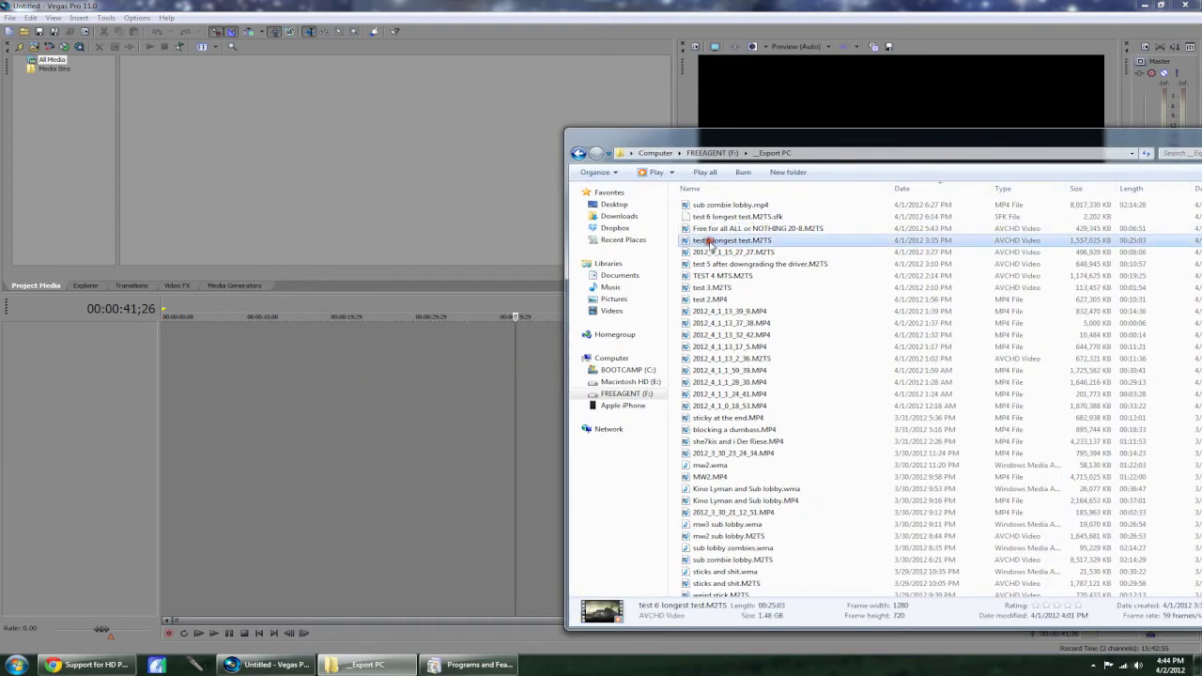
{"action": "left_click", "coordinate": [757, 265]}
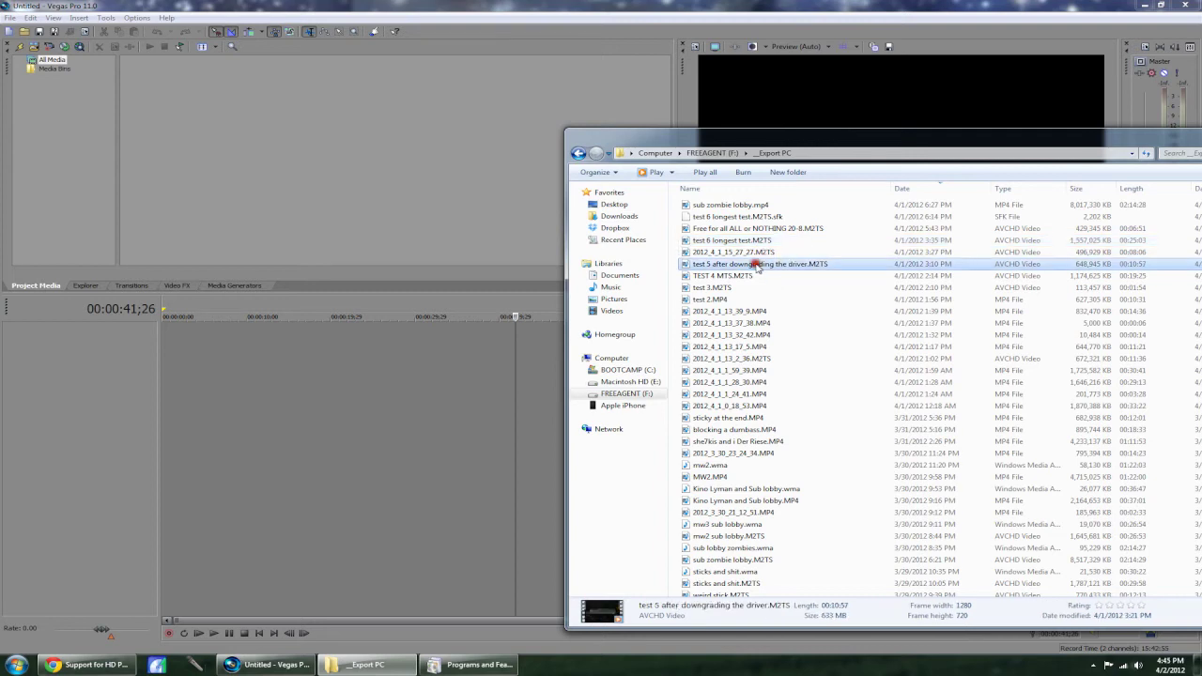
{"action": "left_click", "coordinate": [718, 287]}
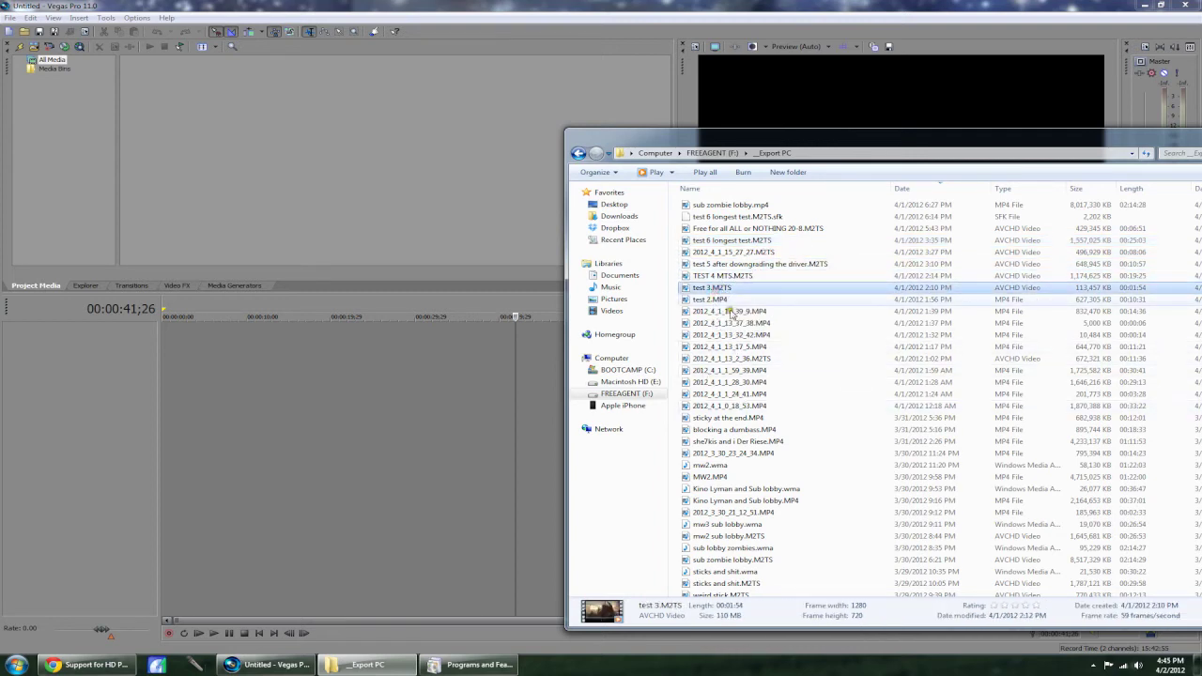
{"action": "left_click", "coordinate": [737, 237]}
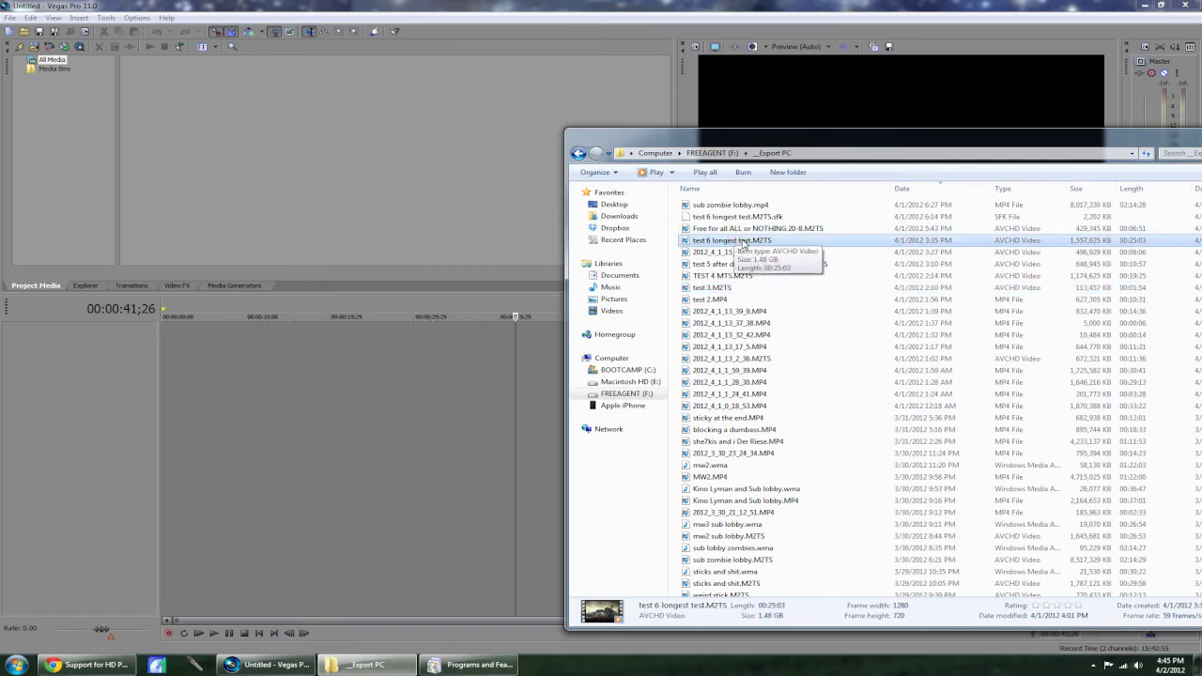
- Import test 6 longest test.M2TS onto the timeline and play it from about 5:20
{"action": "left_click_drag", "start_coordinate": [741, 242], "coordinate": [288, 349]}
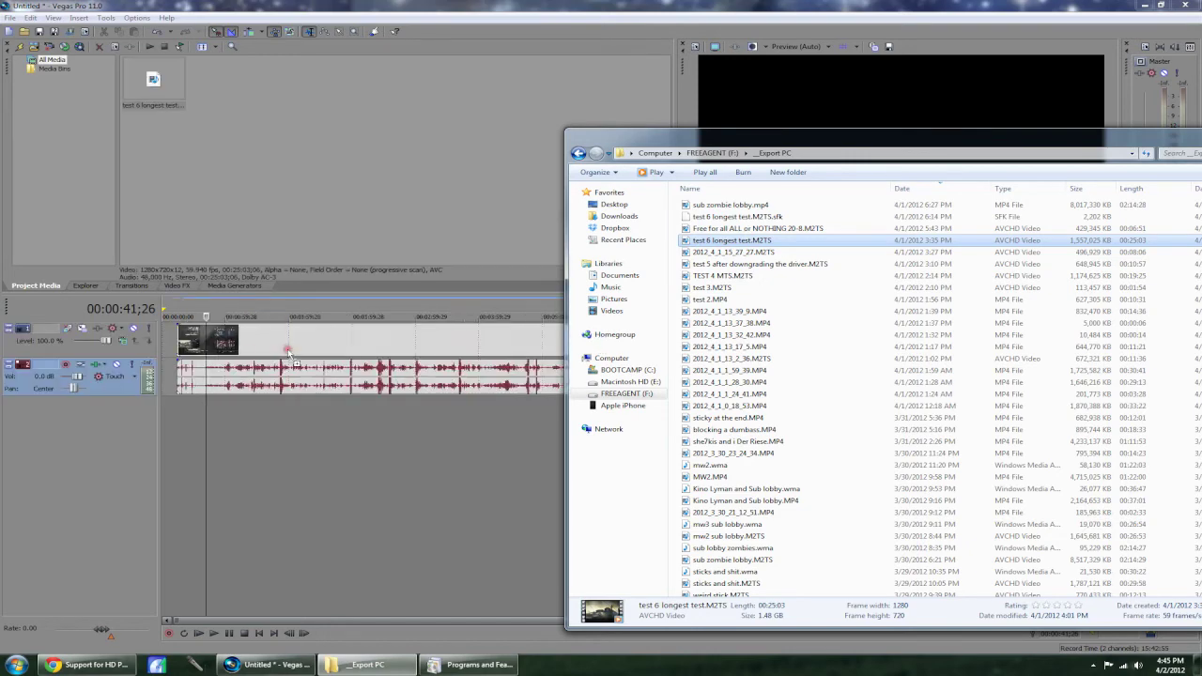
{"action": "left_click", "coordinate": [375, 412]}
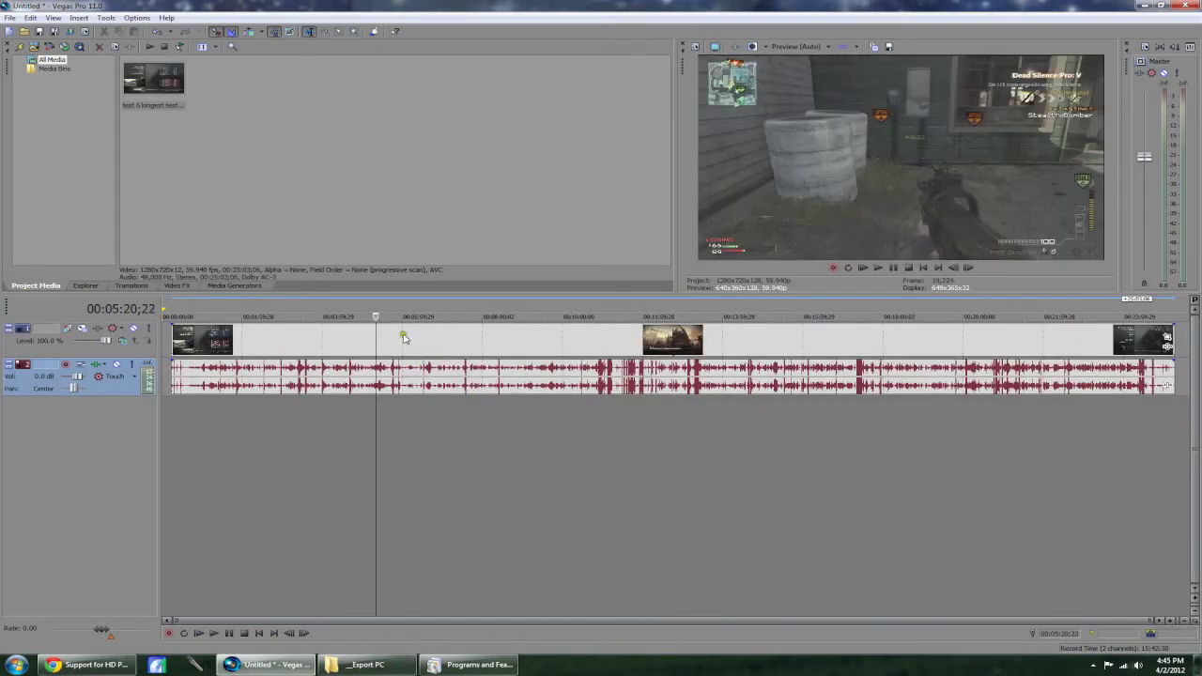
{"action": "left_click", "coordinate": [213, 633]}
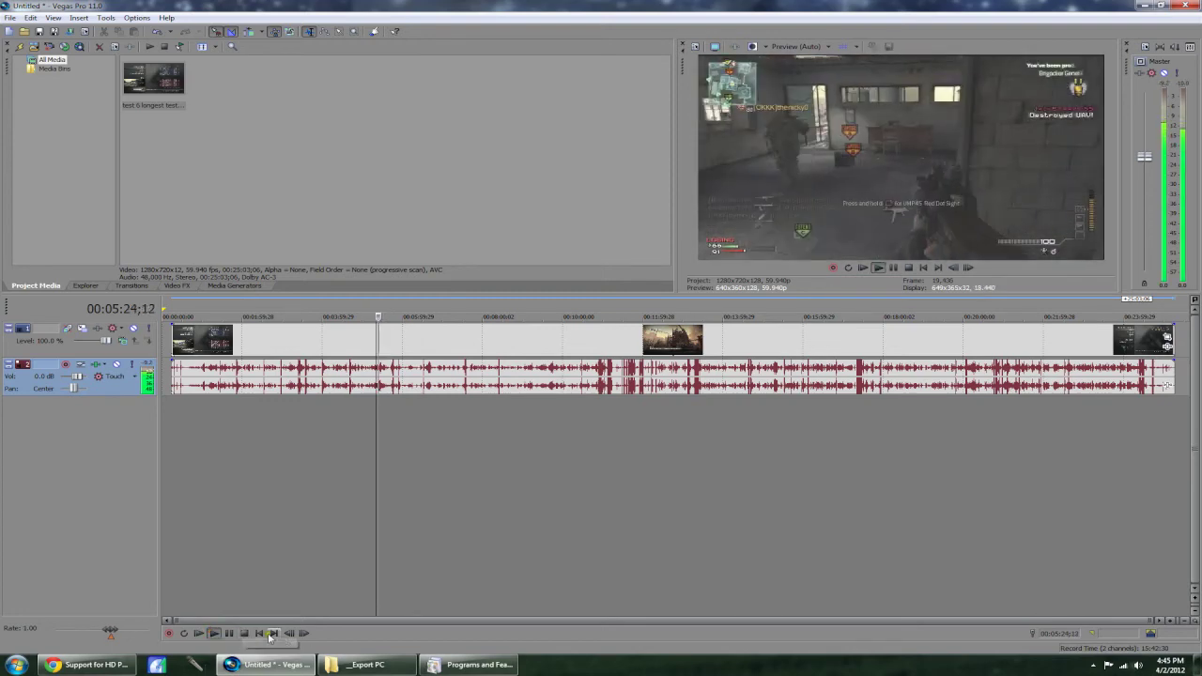
{"action": "left_click", "coordinate": [243, 633]}
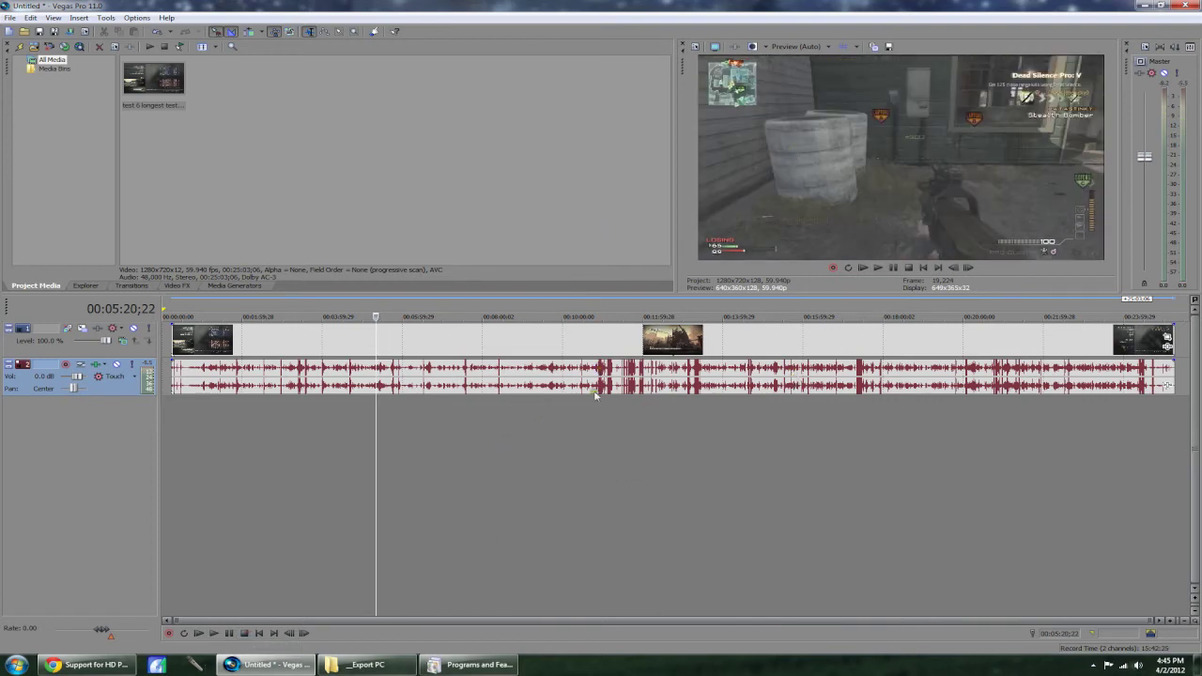
- Play the clip again from 17:35 and stop playback
{"action": "left_click", "coordinate": [779, 339]}
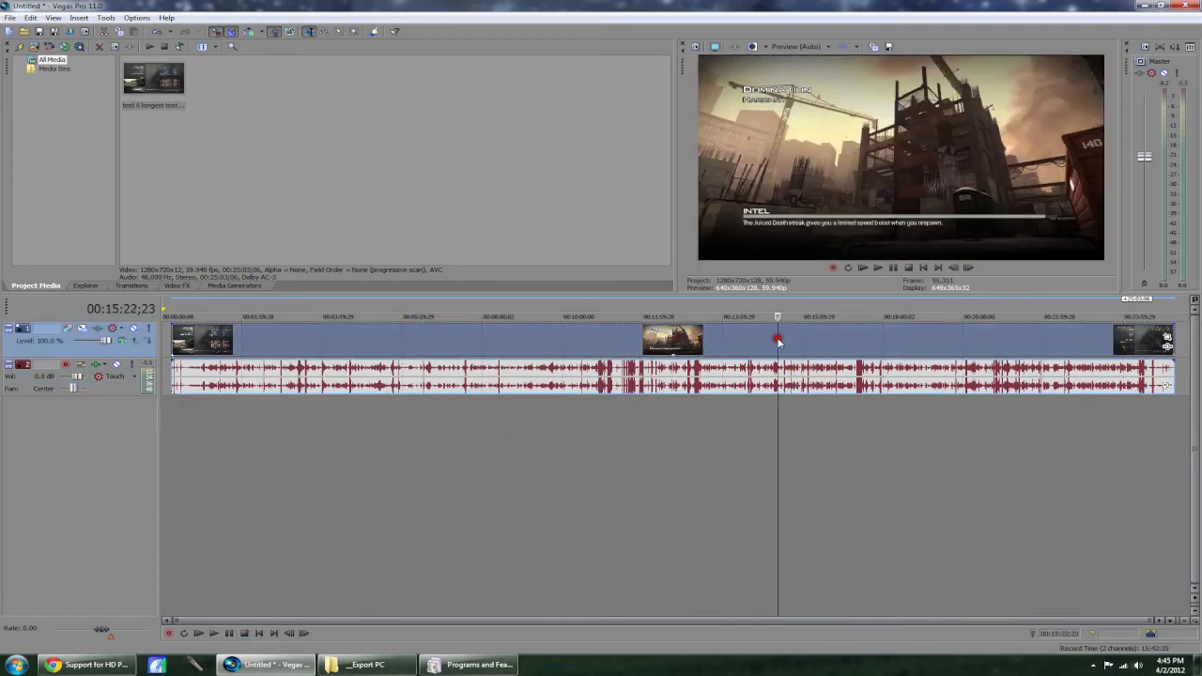
{"action": "left_click", "coordinate": [865, 340]}
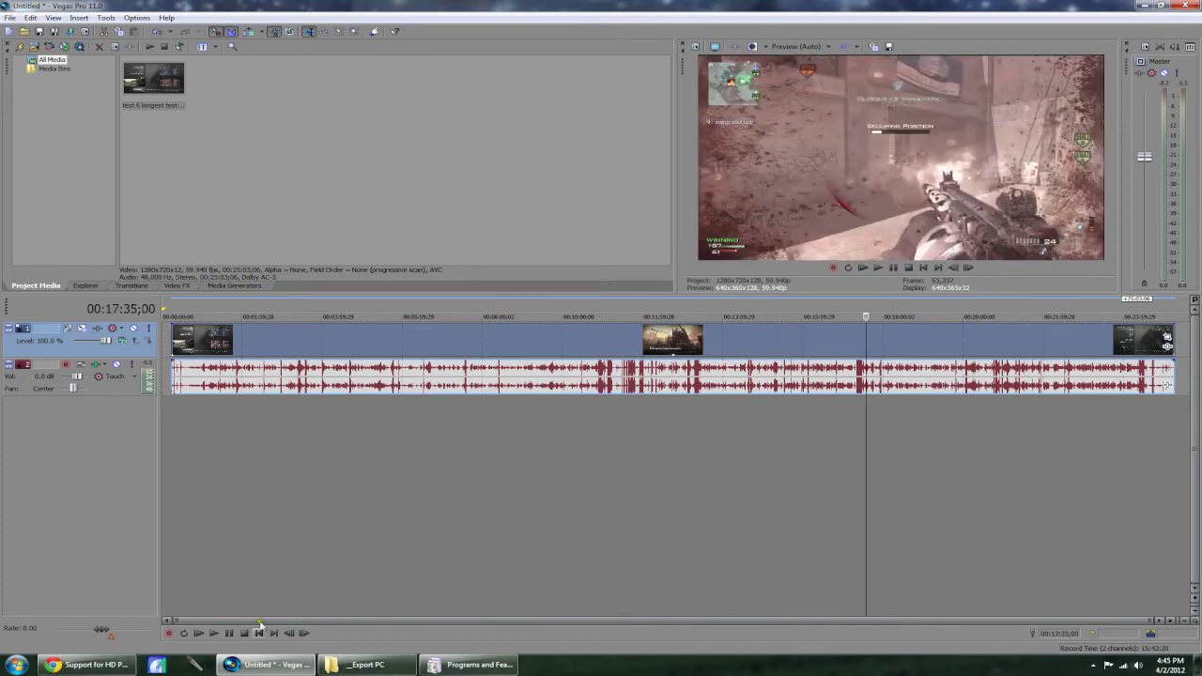
{"action": "left_click", "coordinate": [214, 632]}
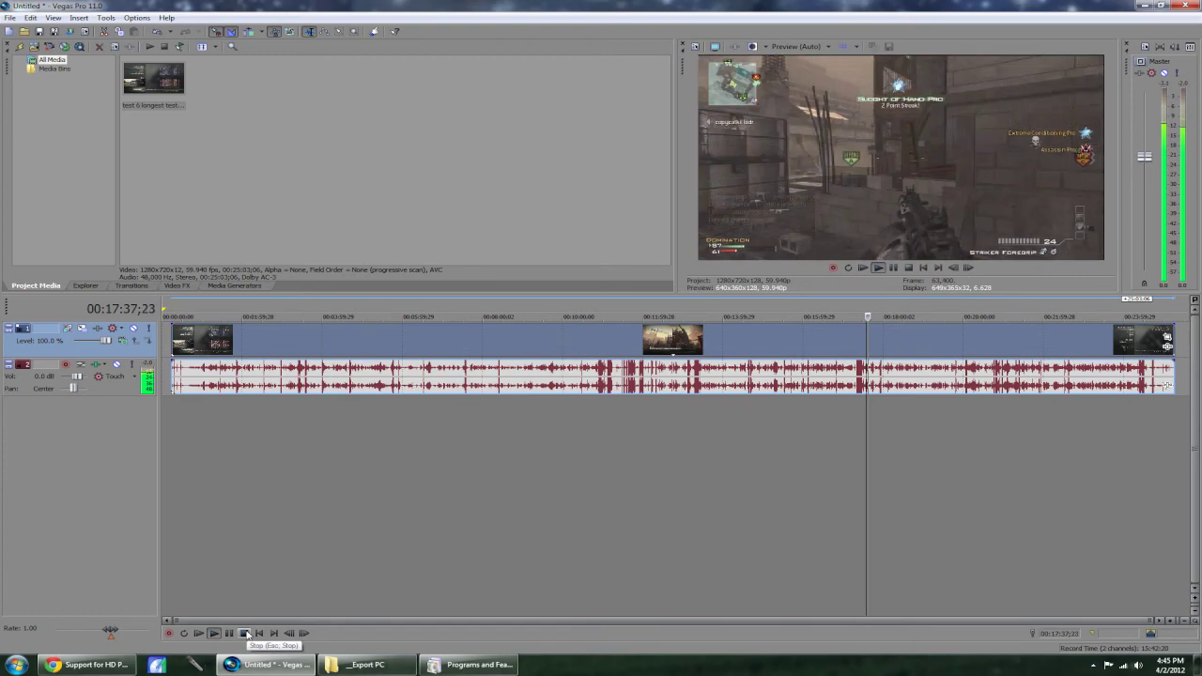
{"action": "left_click", "coordinate": [246, 634]}
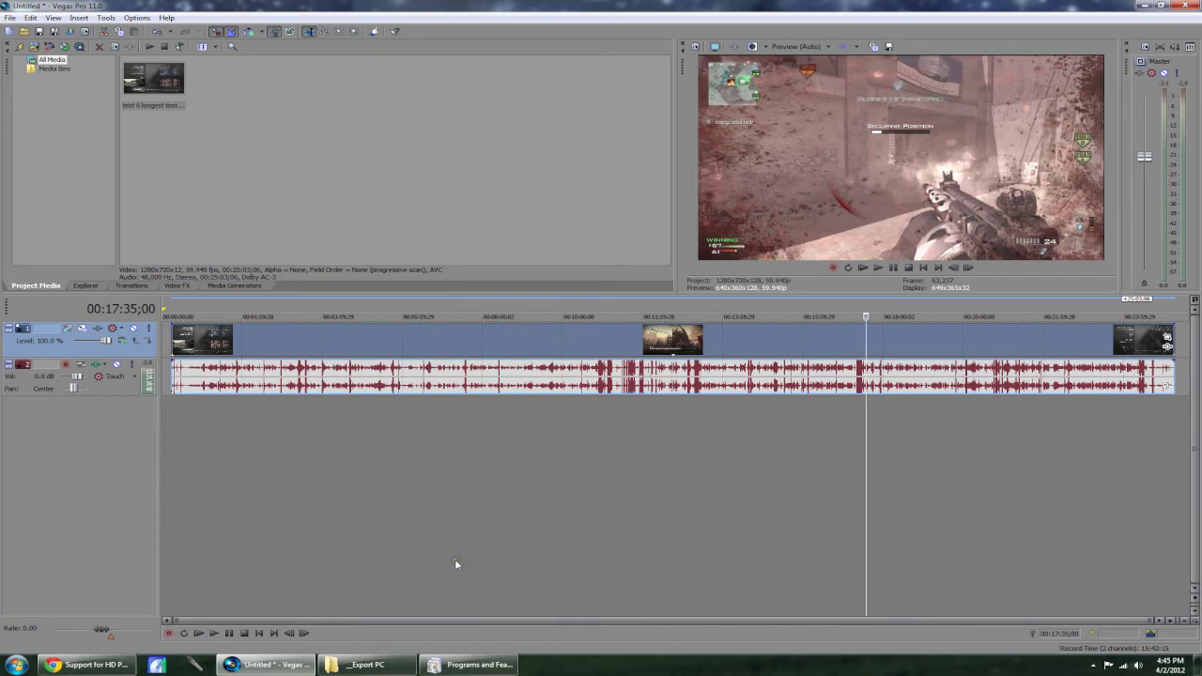
- Bring the _Export PC folder over Vegas and select 2012_4_1_13_37_38.MP4
{"action": "left_click", "coordinate": [366, 665]}
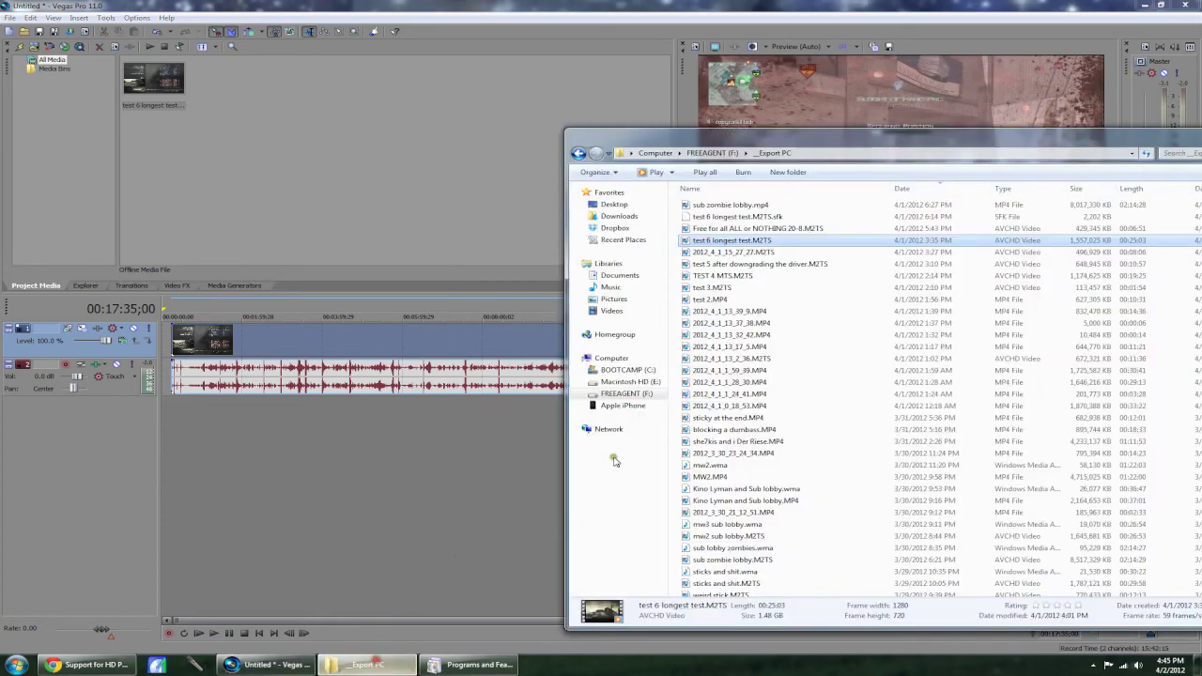
{"action": "left_click_drag", "start_coordinate": [827, 139], "coordinate": [669, 116]}
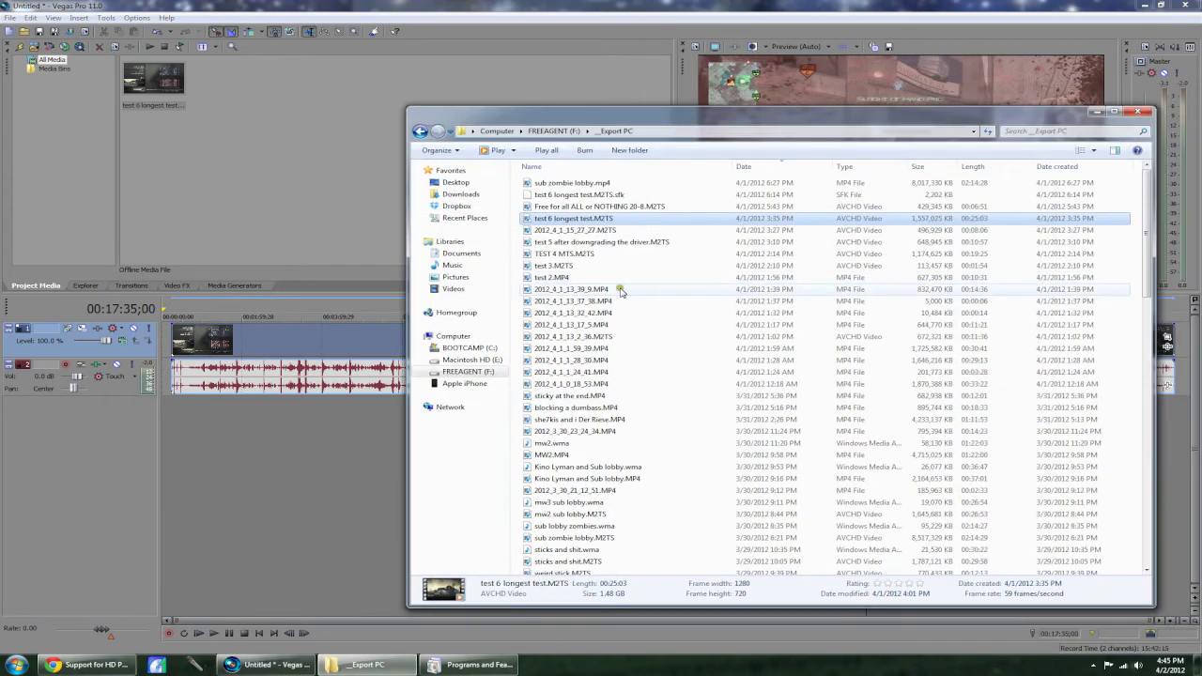
{"action": "left_click", "coordinate": [620, 300]}
{"action": "scroll", "coordinate": [615, 301], "scroll_direction": "down", "scroll_amount": 20}
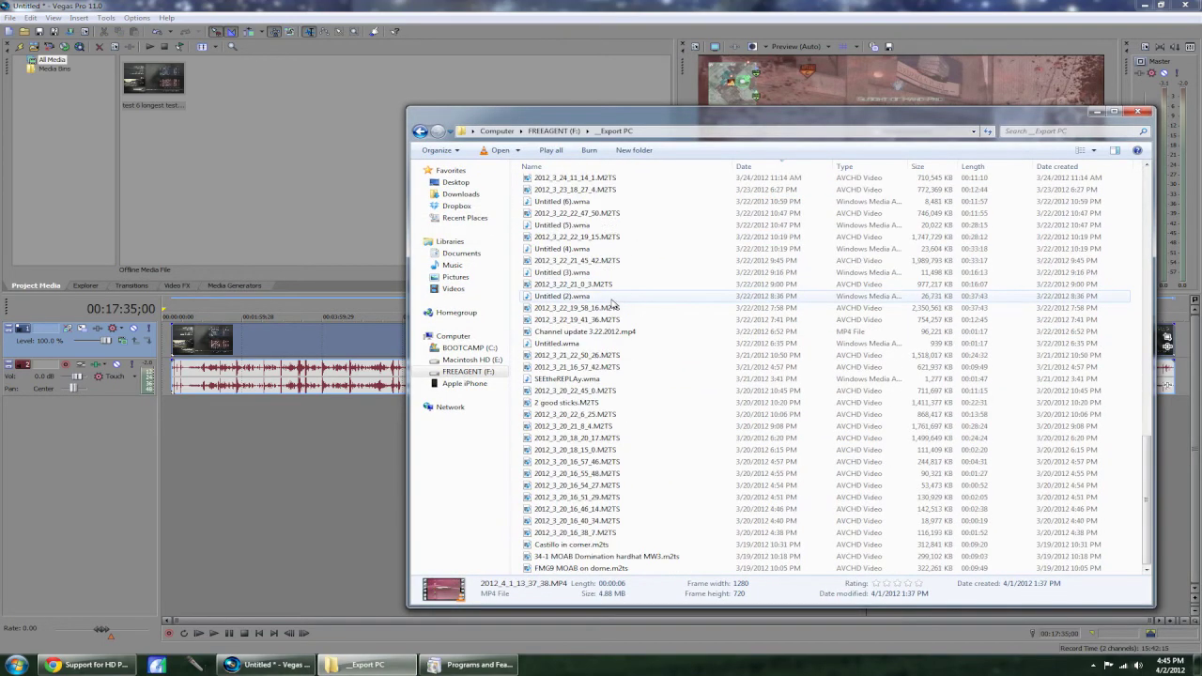
{"action": "scroll", "coordinate": [612, 302], "scroll_direction": "up", "scroll_amount": 10}
{"action": "scroll", "coordinate": [611, 302], "scroll_direction": "down", "scroll_amount": 10}
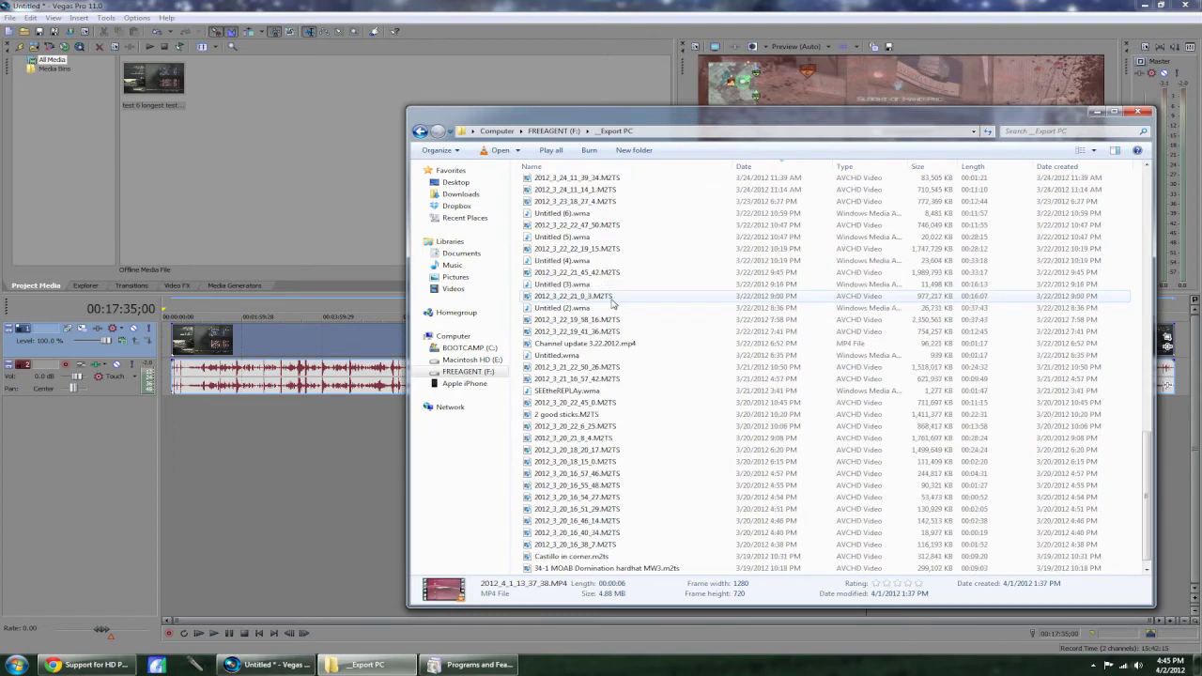
{"action": "scroll", "coordinate": [611, 302], "scroll_direction": "up", "scroll_amount": 15}
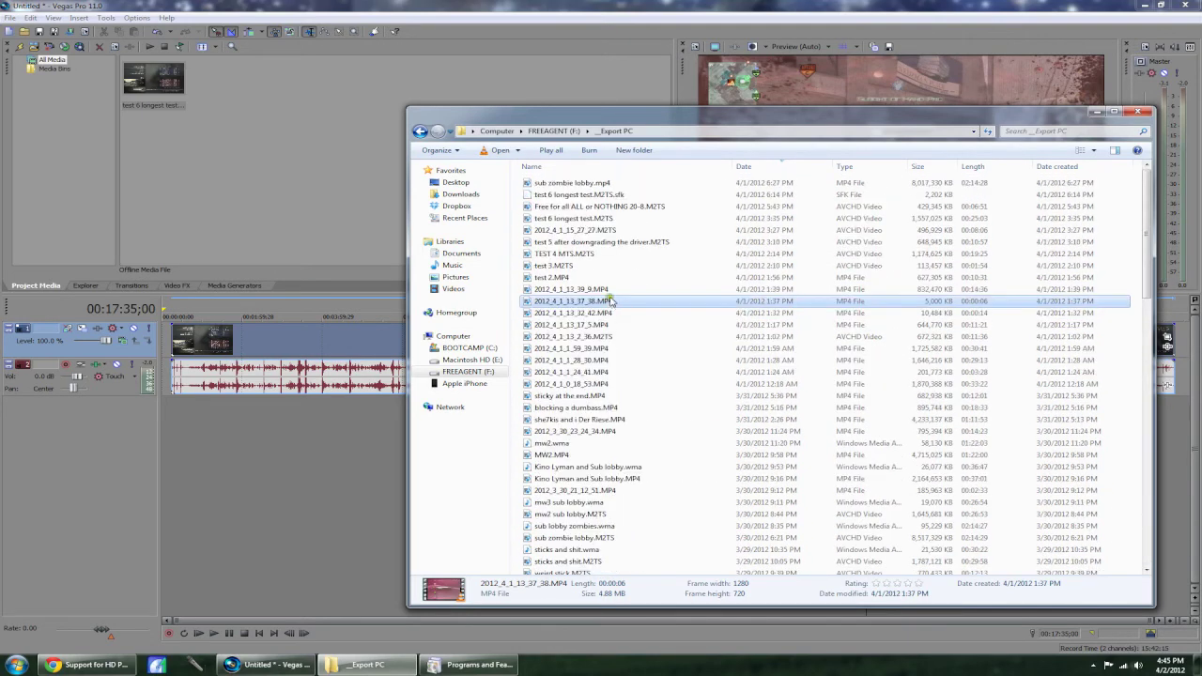
- Look through MW2.MP4, 2012_3_30_23_24_34.MP4 and 2012_4_1_1_24_41.MP4
{"action": "left_click", "coordinate": [679, 454]}
{"action": "scroll", "coordinate": [678, 457], "scroll_direction": "down", "scroll_amount": 15}
{"action": "scroll", "coordinate": [676, 456], "scroll_direction": "up", "scroll_amount": 12}
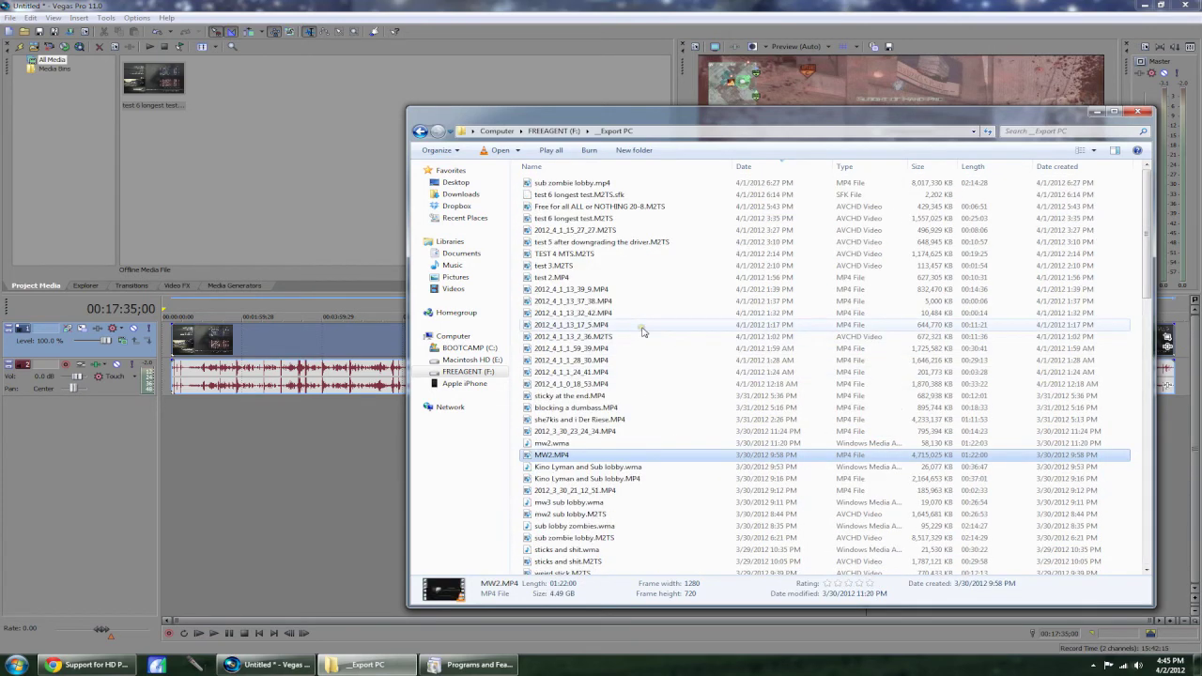
{"action": "left_click", "coordinate": [652, 431]}
{"action": "scroll", "coordinate": [655, 440], "scroll_direction": "down", "scroll_amount": 10}
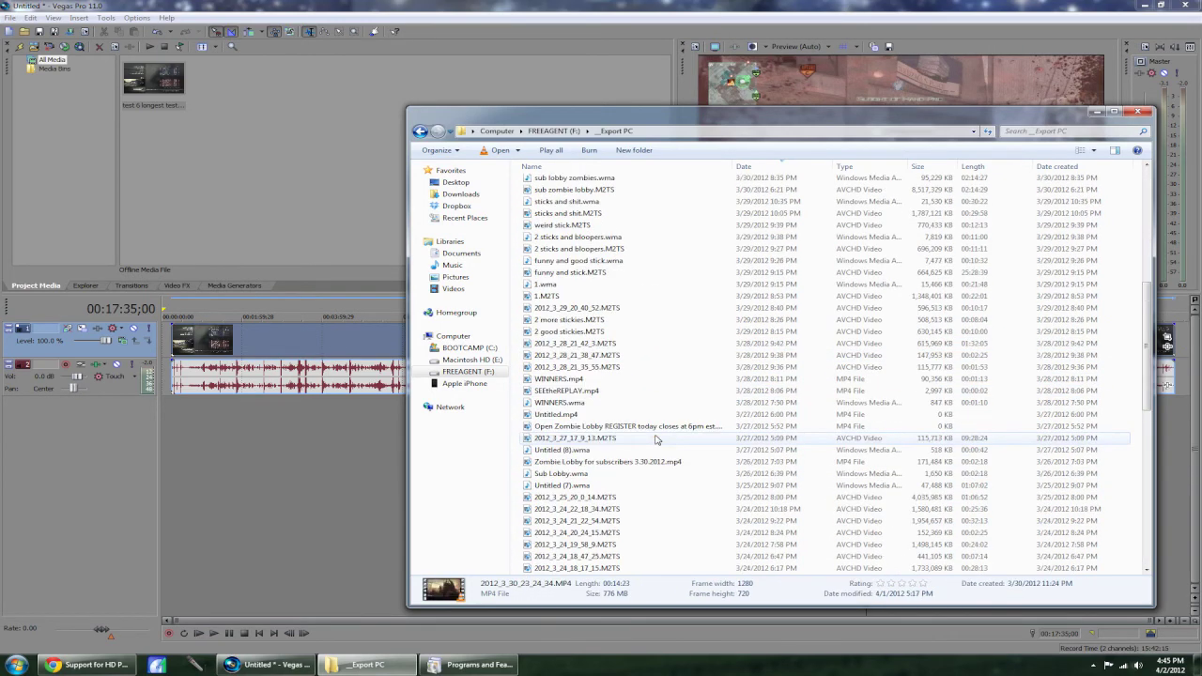
{"action": "scroll", "coordinate": [655, 439], "scroll_direction": "up", "scroll_amount": 10}
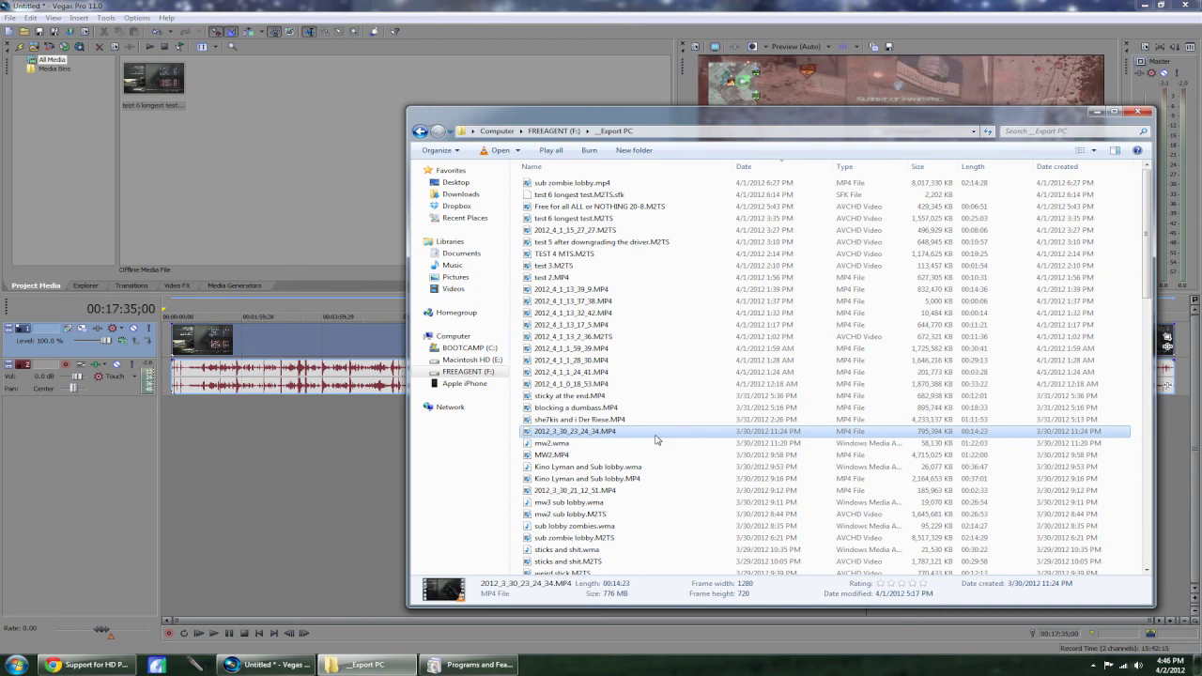
{"action": "left_click", "coordinate": [723, 372]}
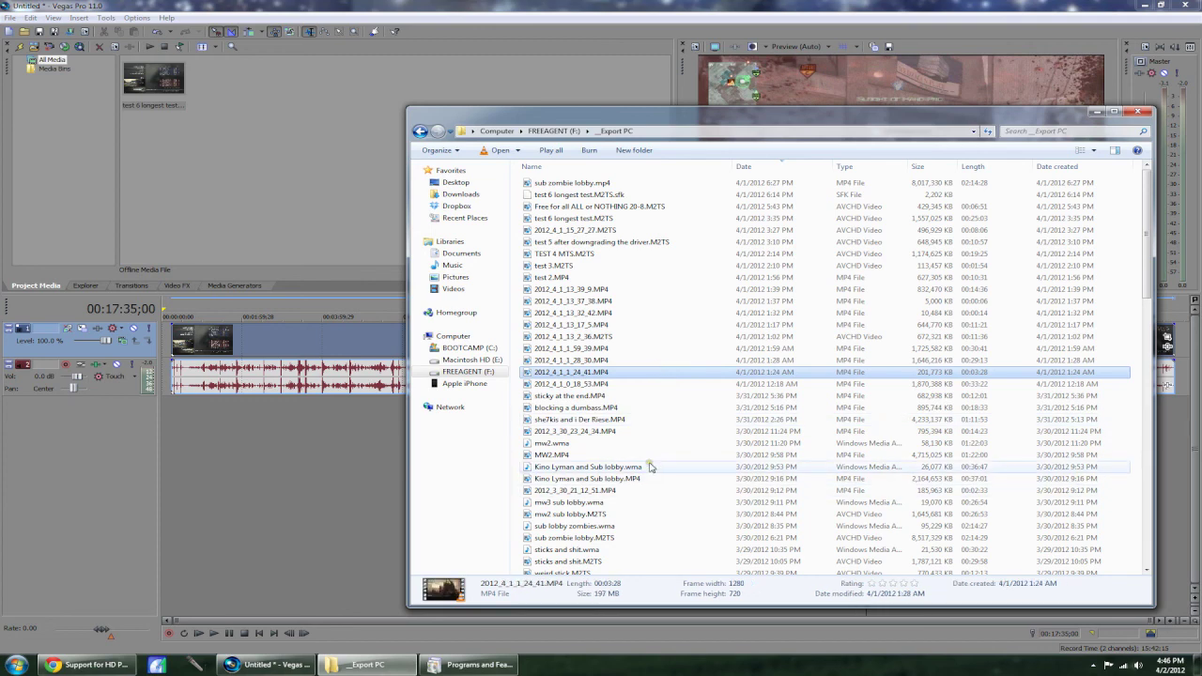